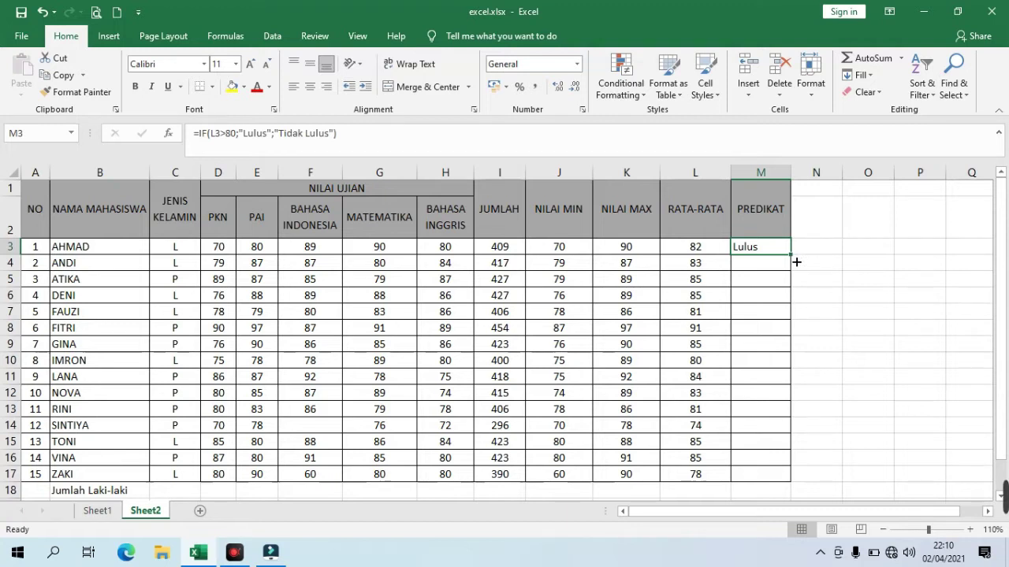
Copy the IF formula in M3 down the PREDIKAT column to M17 and check the results against the RATA-RATA values.
drag(796, 262, 778, 473)
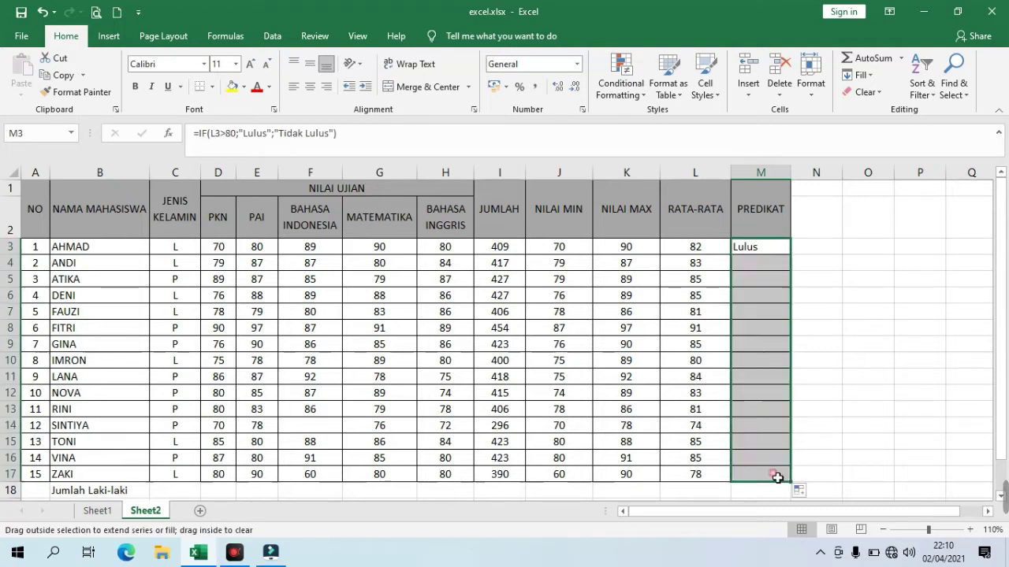
click(781, 362)
click(725, 365)
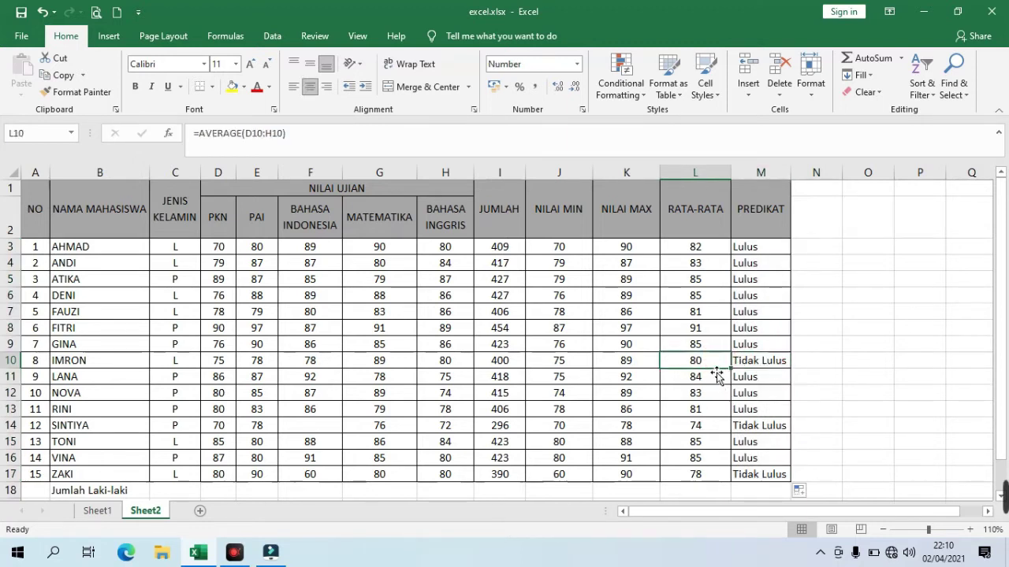
click(708, 430)
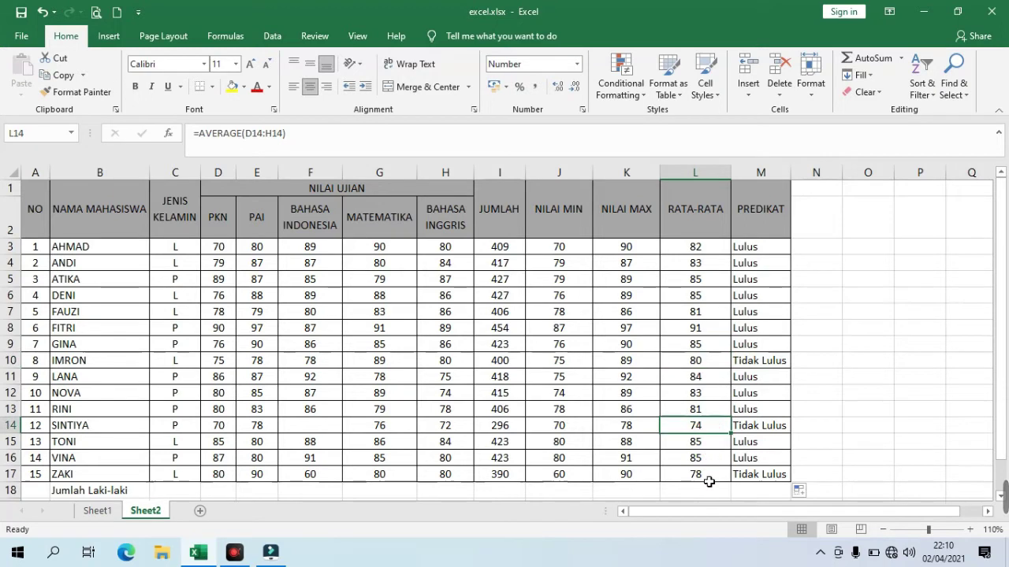
click(713, 470)
click(764, 362)
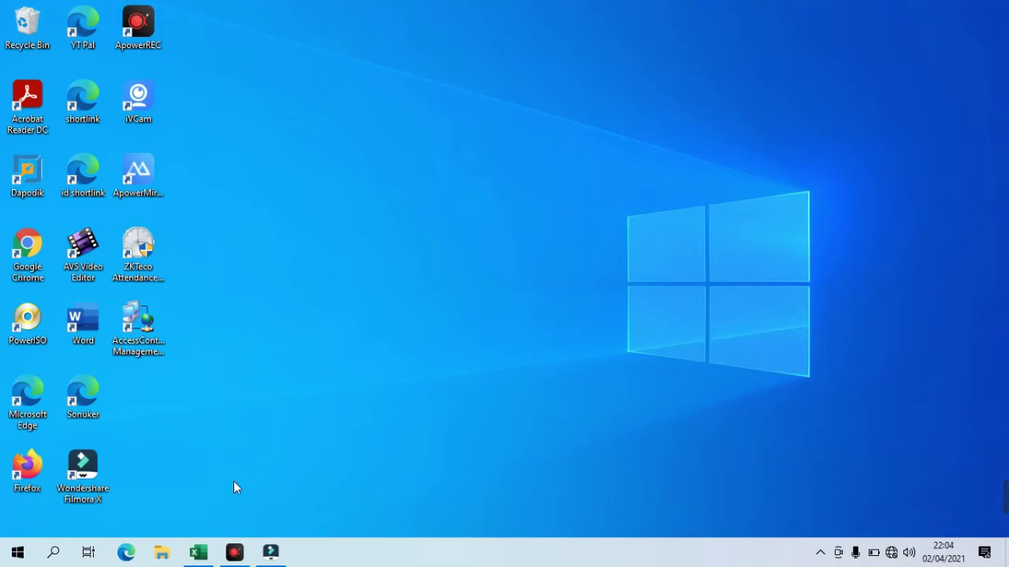
Switch to the Excel workbook and enter =SUM(D3:H3) in I3 to total the first student's exam scores.
click(198, 554)
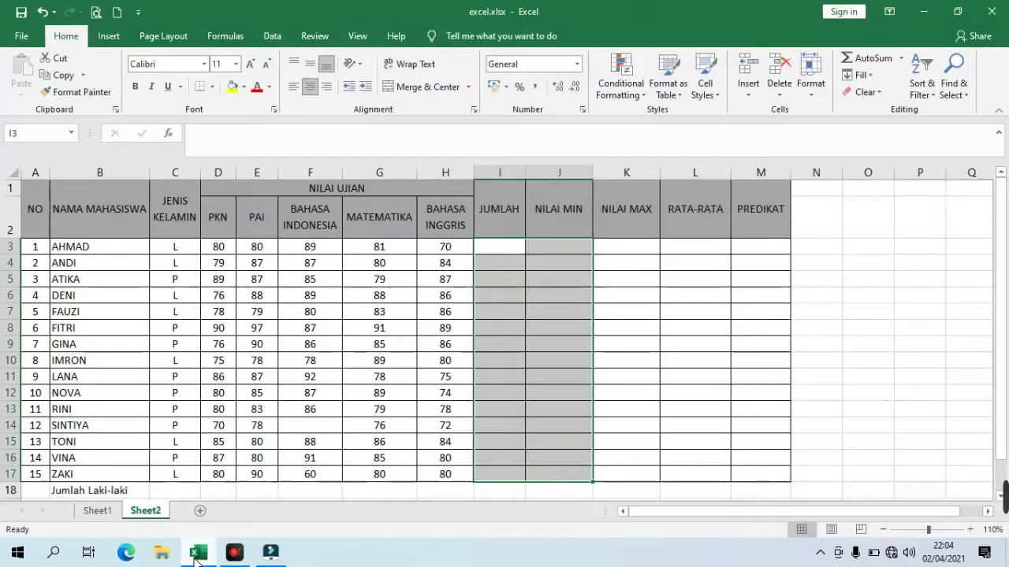
click(544, 394)
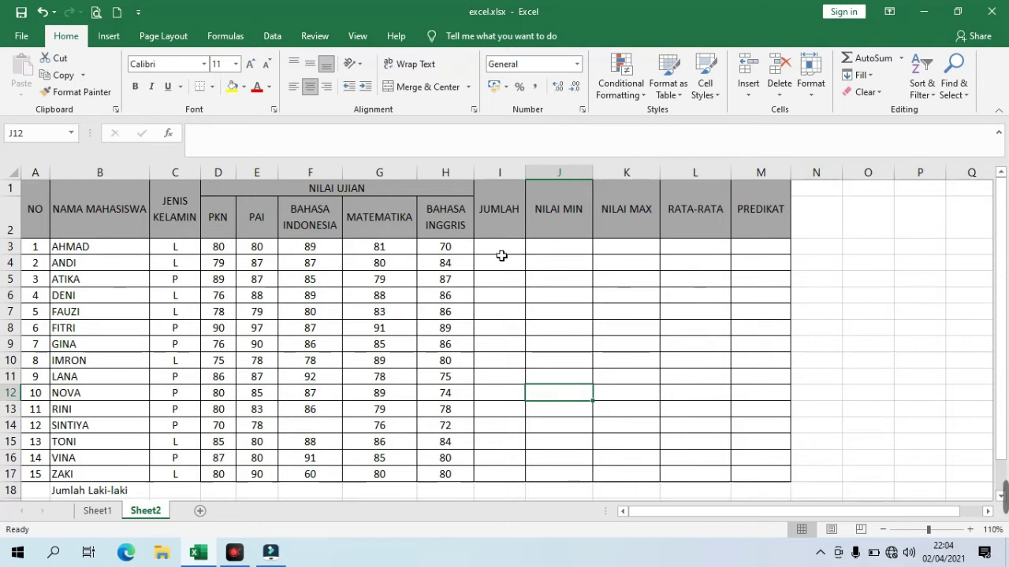
click(499, 255)
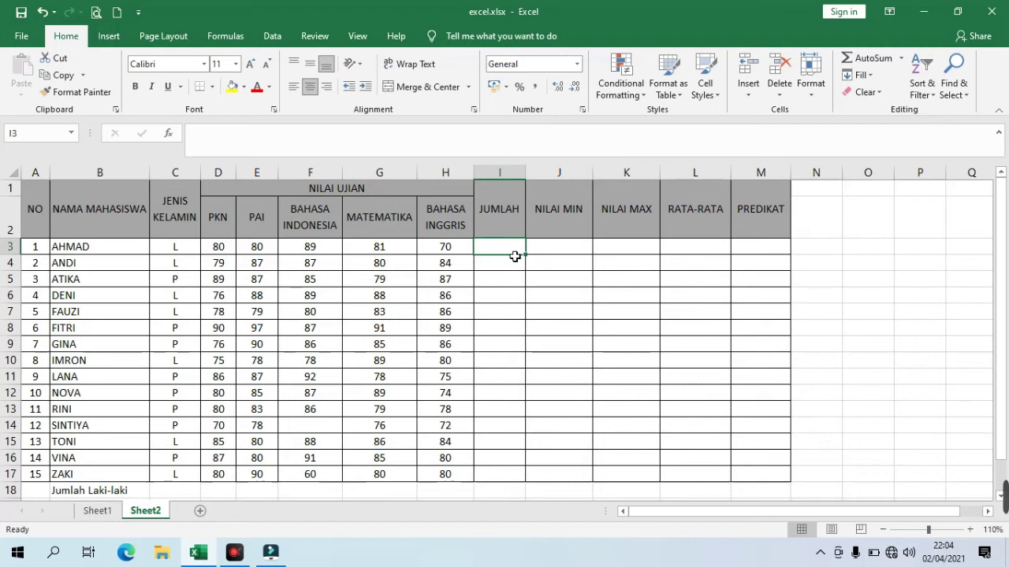
text(=)
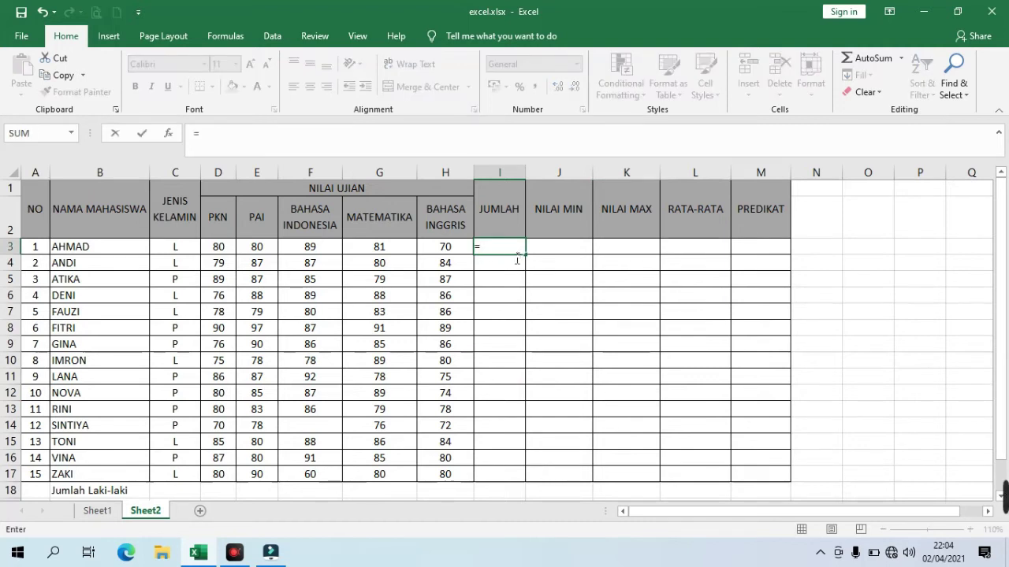
text(sun)
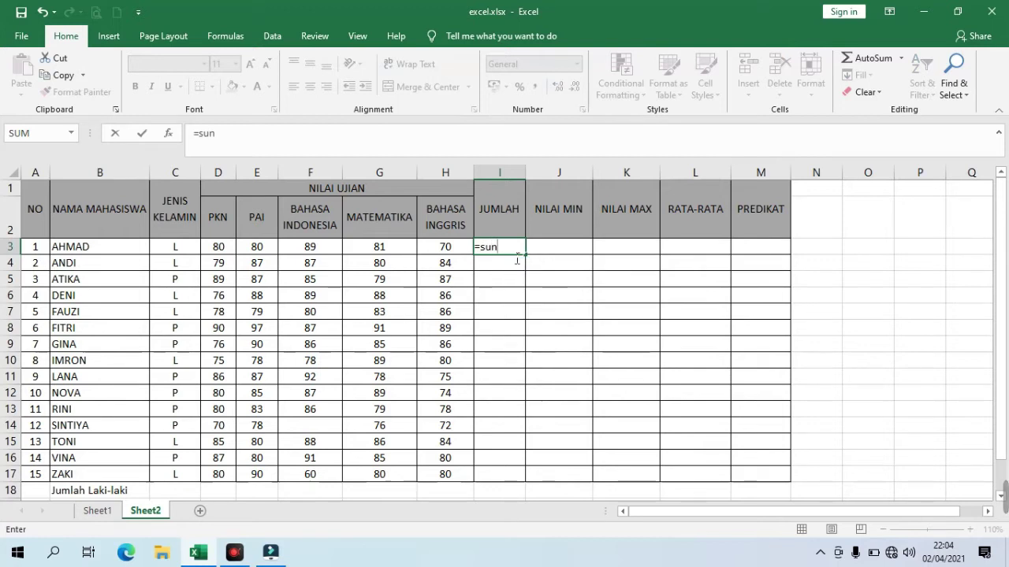
key(BackSpace)
text(m)
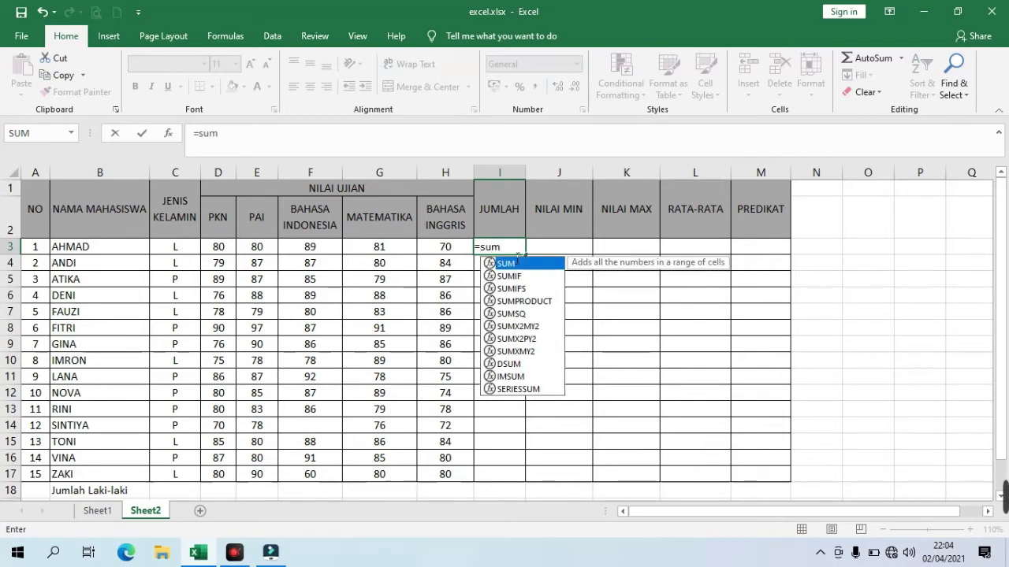
text(()
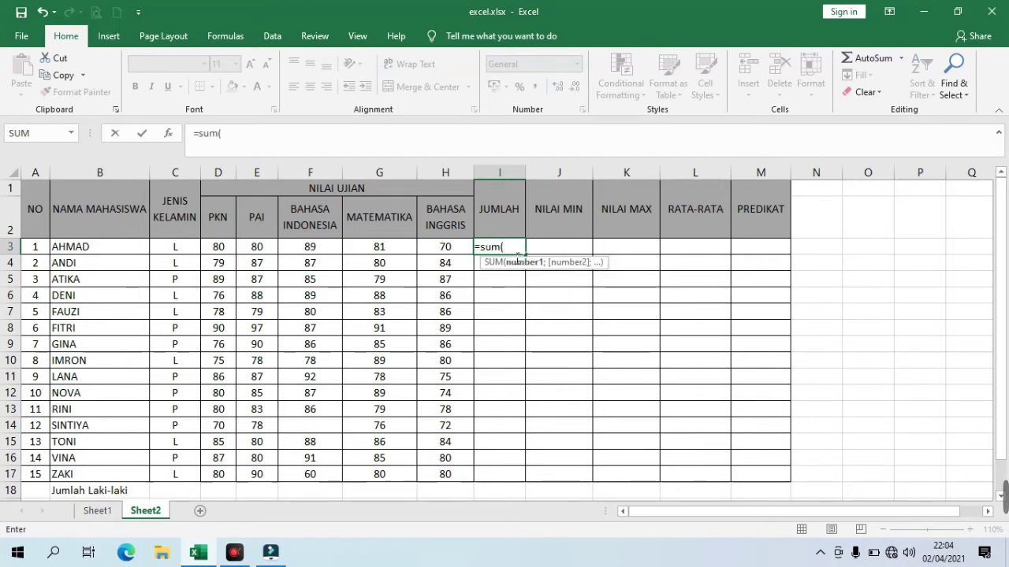
drag(227, 251, 439, 250)
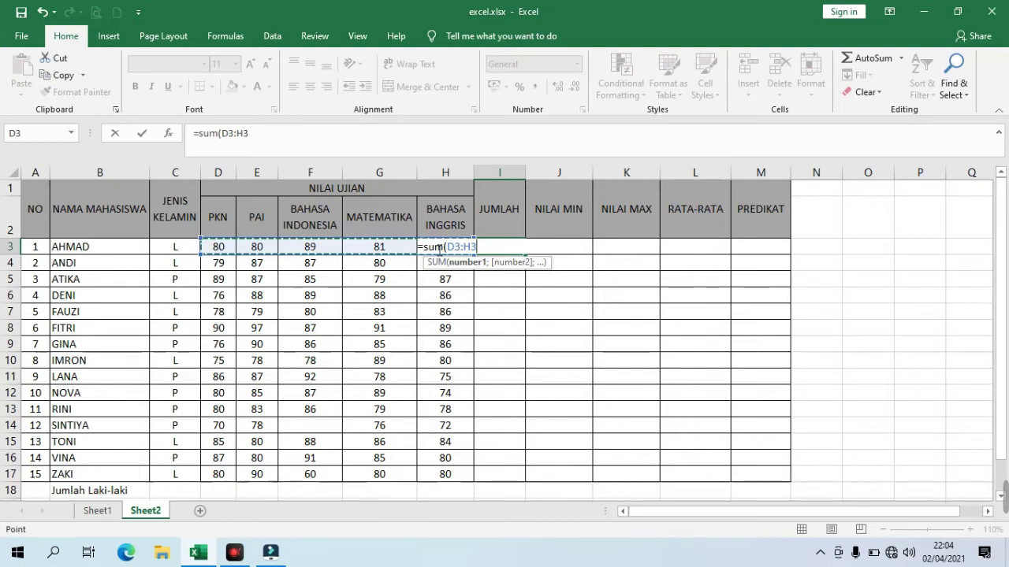
text())
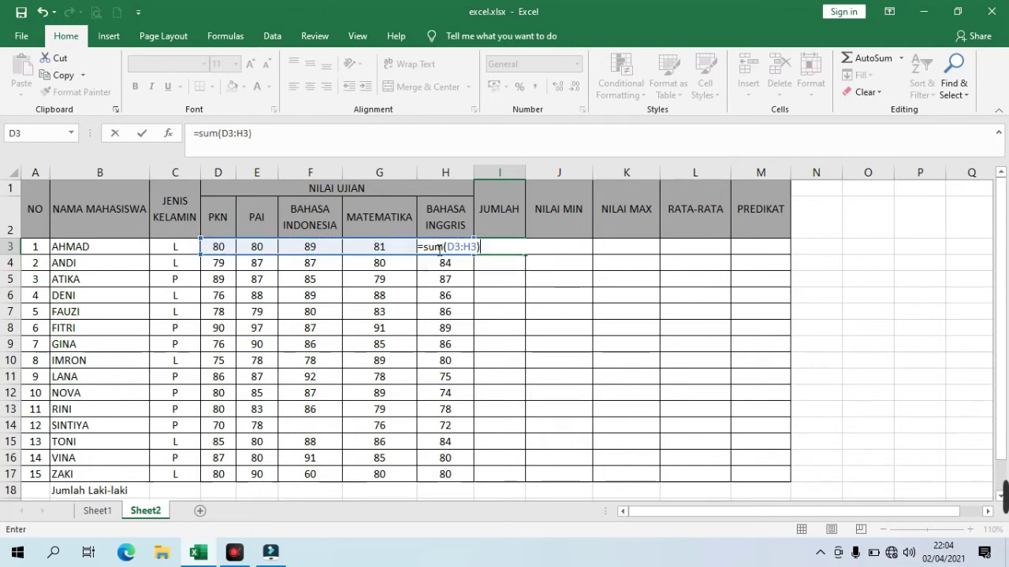
key(Return)
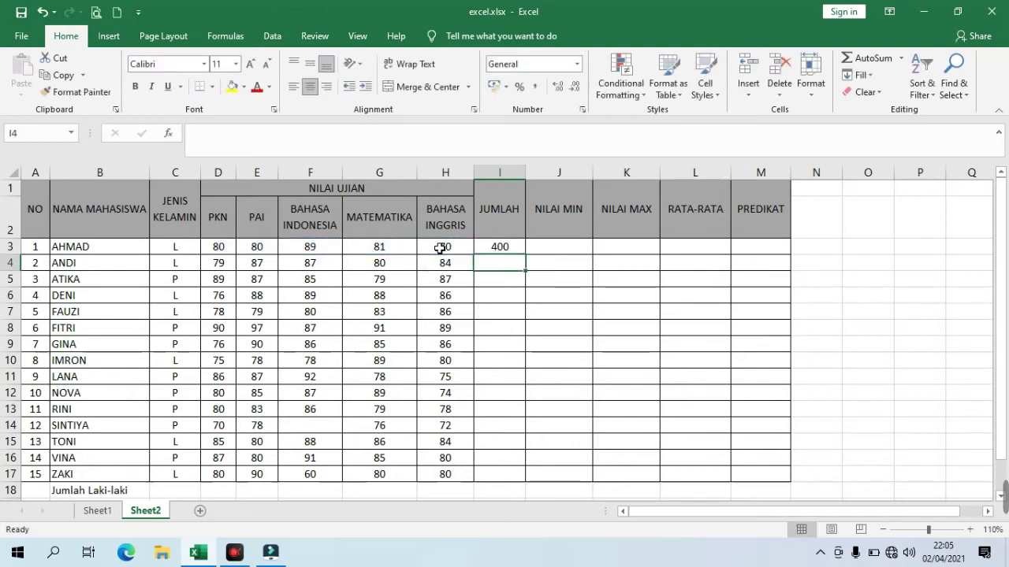
Set the first student's BAHASA INGGRIS score in H3 to 80 and fill the JUMLAH formula from I3 down to I17.
click(520, 251)
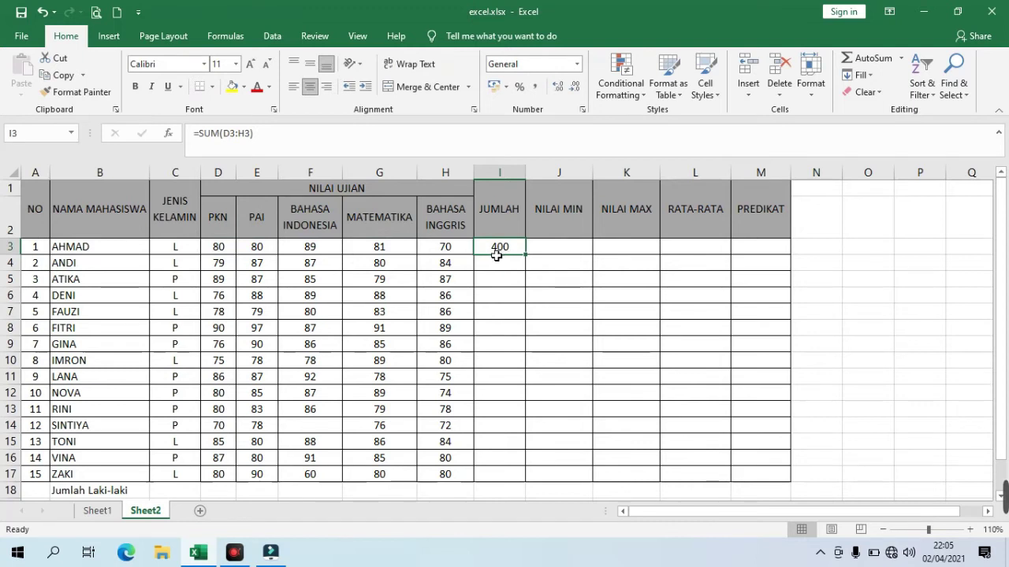
click(439, 254)
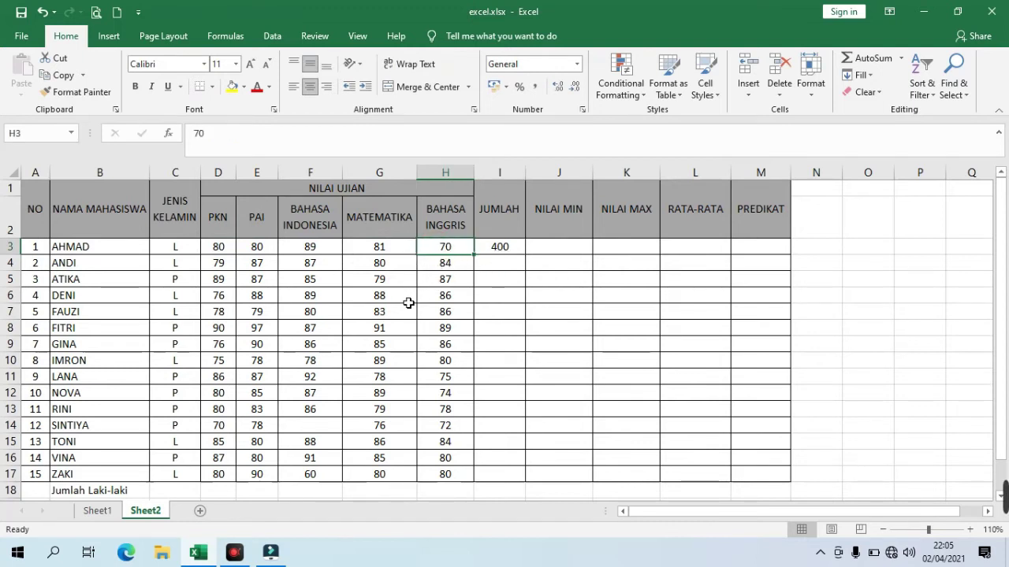
text(80)
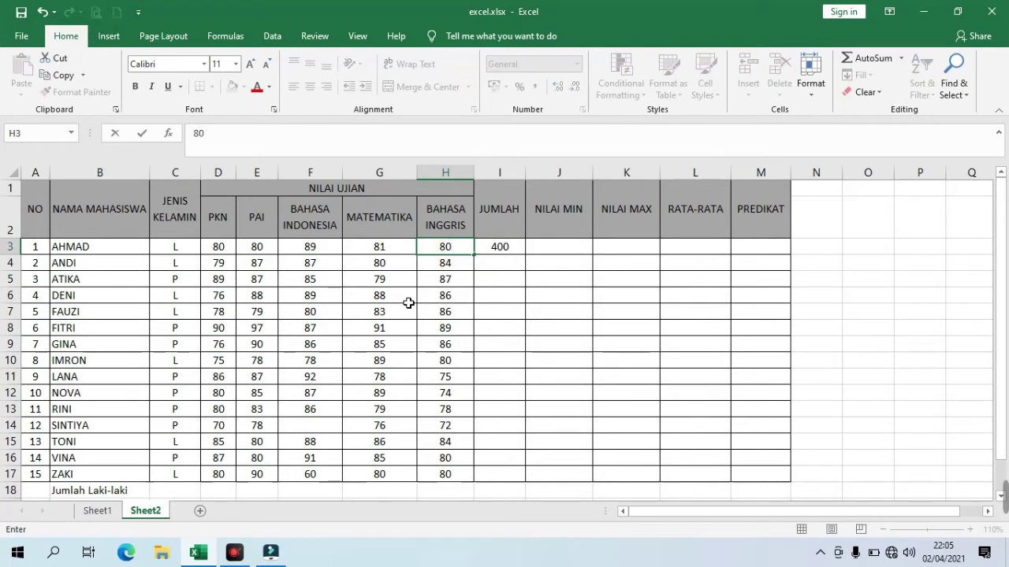
key(Return)
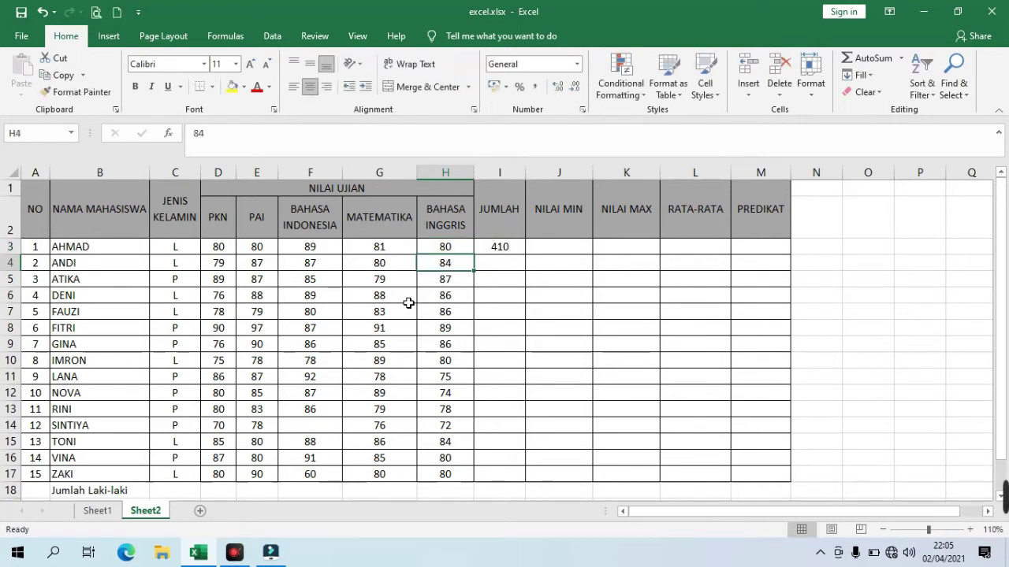
click(510, 251)
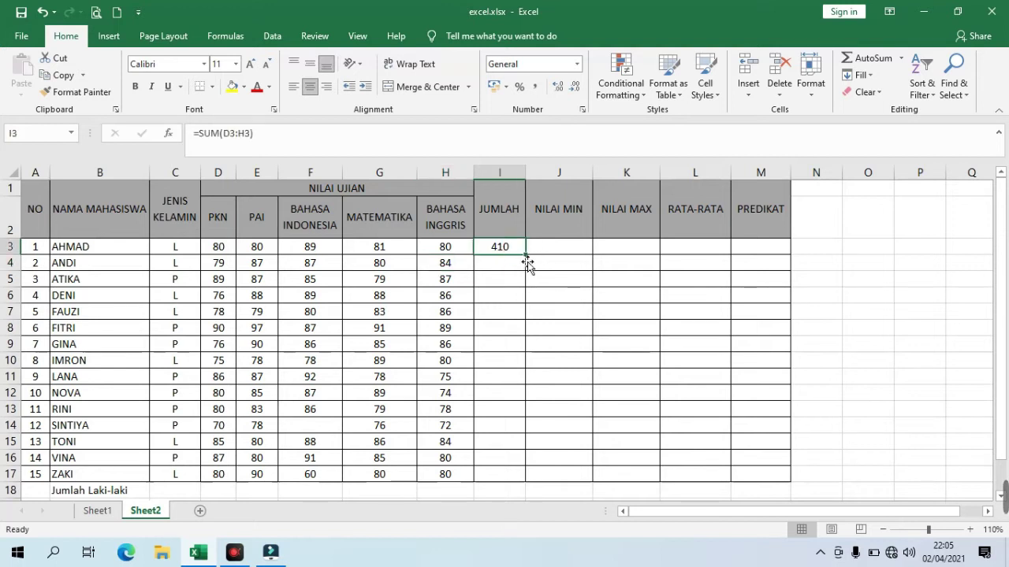
drag(530, 262, 524, 486)
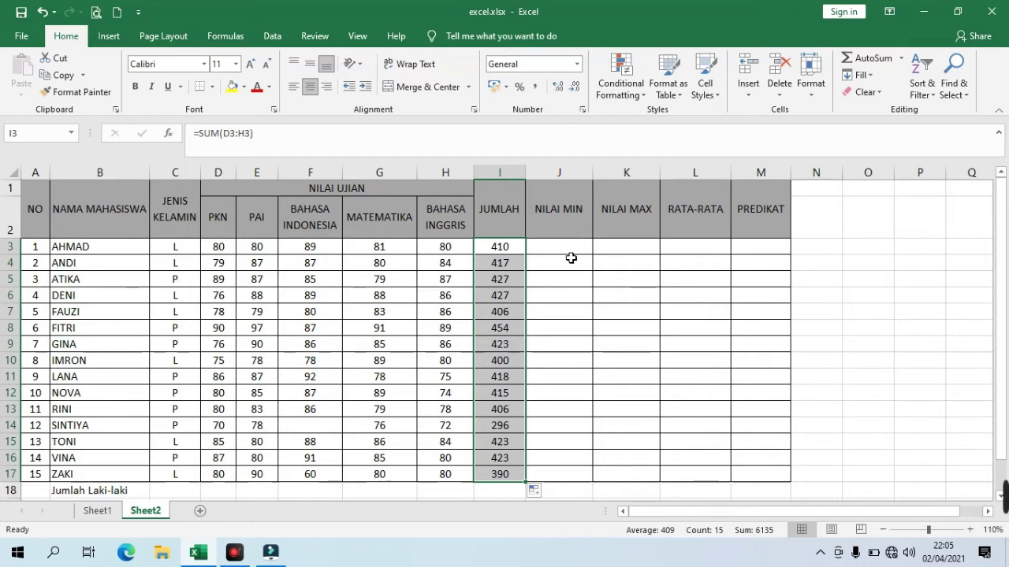
Enter =MIN(D3:H3) in J3 to get the first student's lowest exam score under NILAI MIN.
click(571, 252)
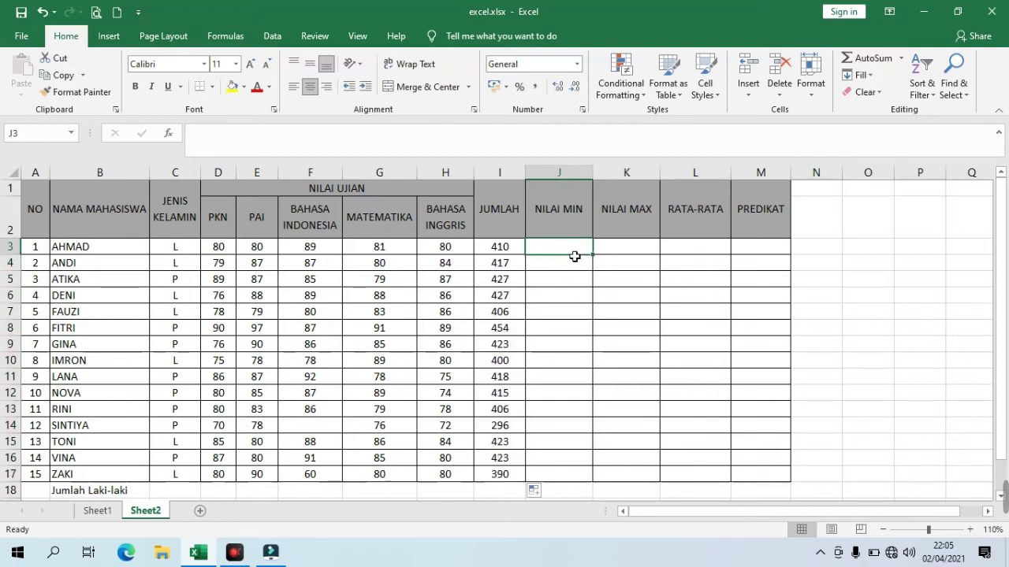
text(=)
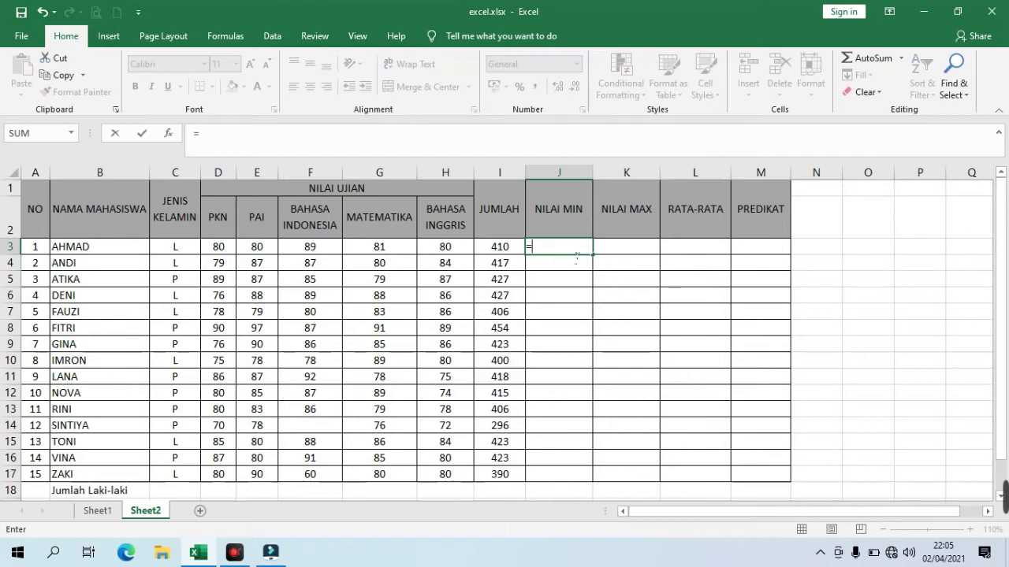
text(min)
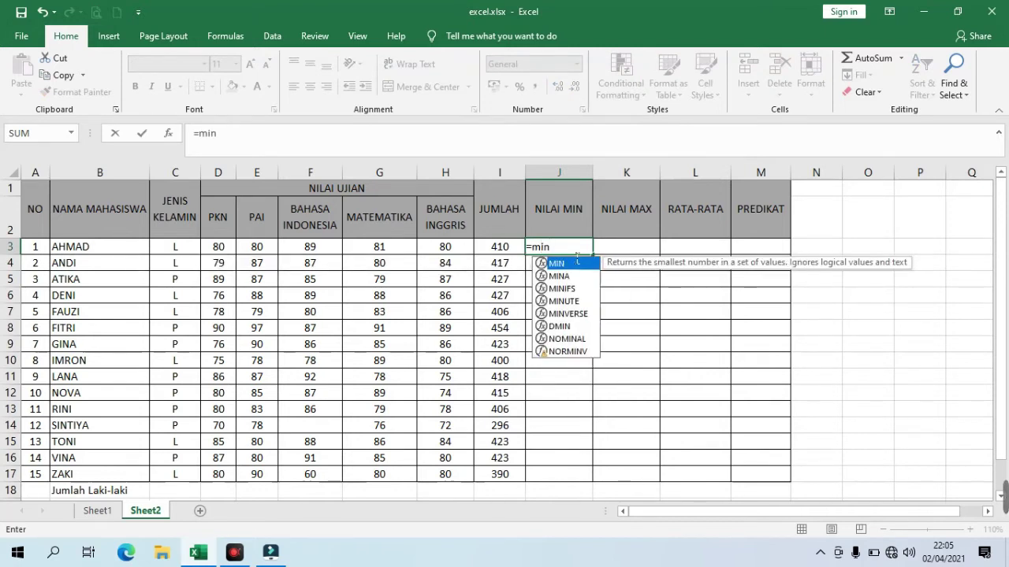
text(()
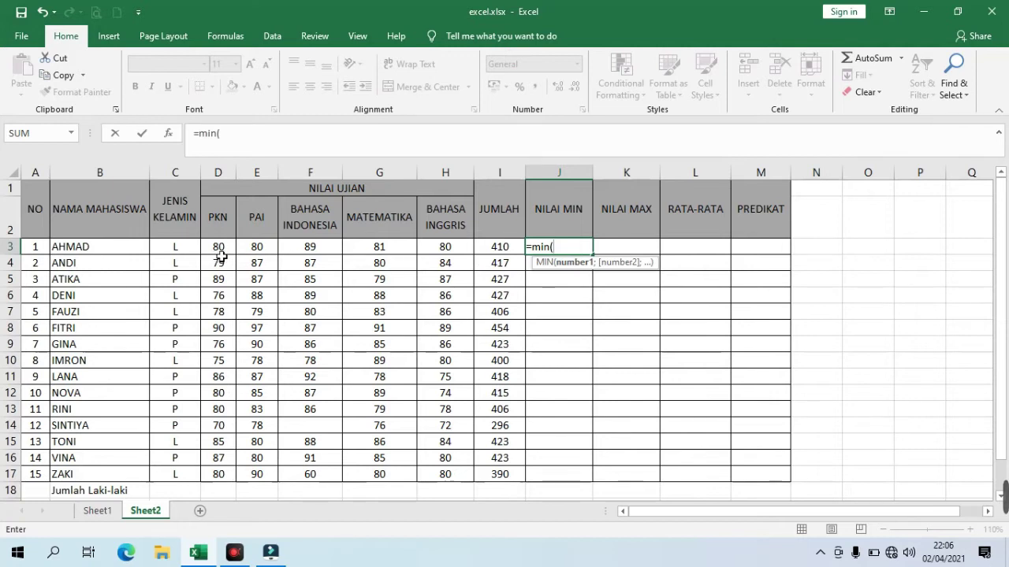
drag(218, 249, 351, 256)
drag(447, 270, 457, 253)
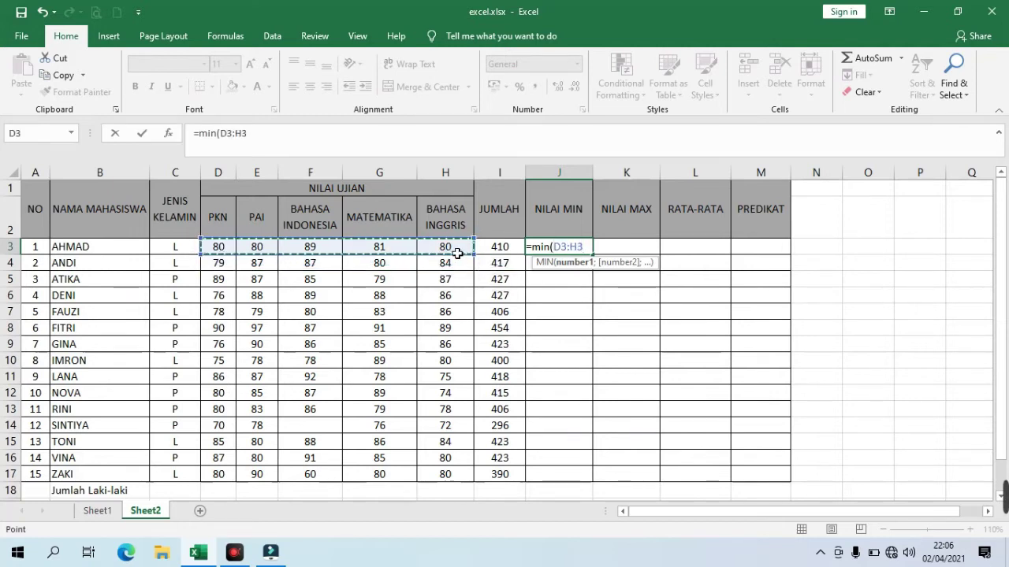
text())
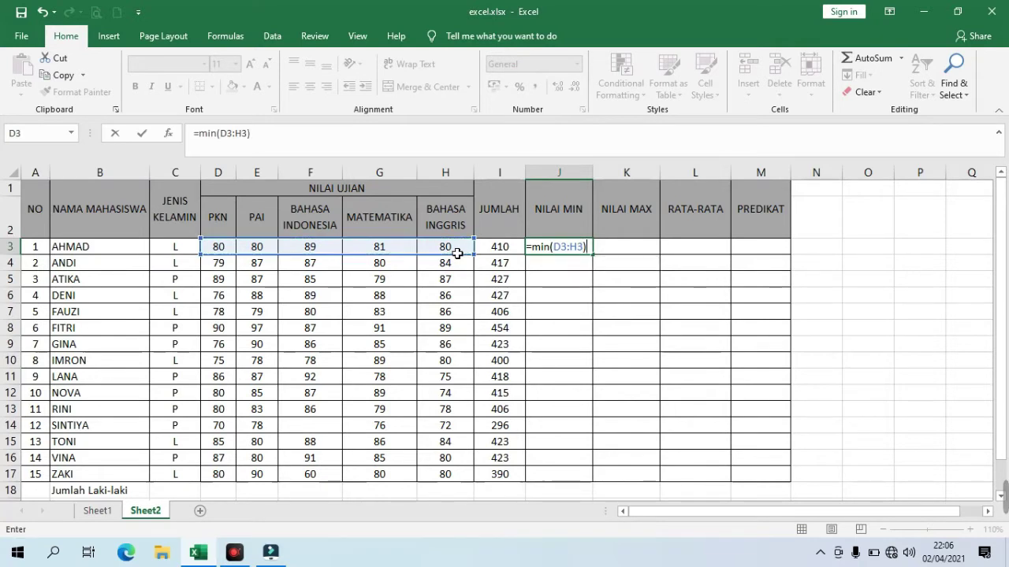
key(Return)
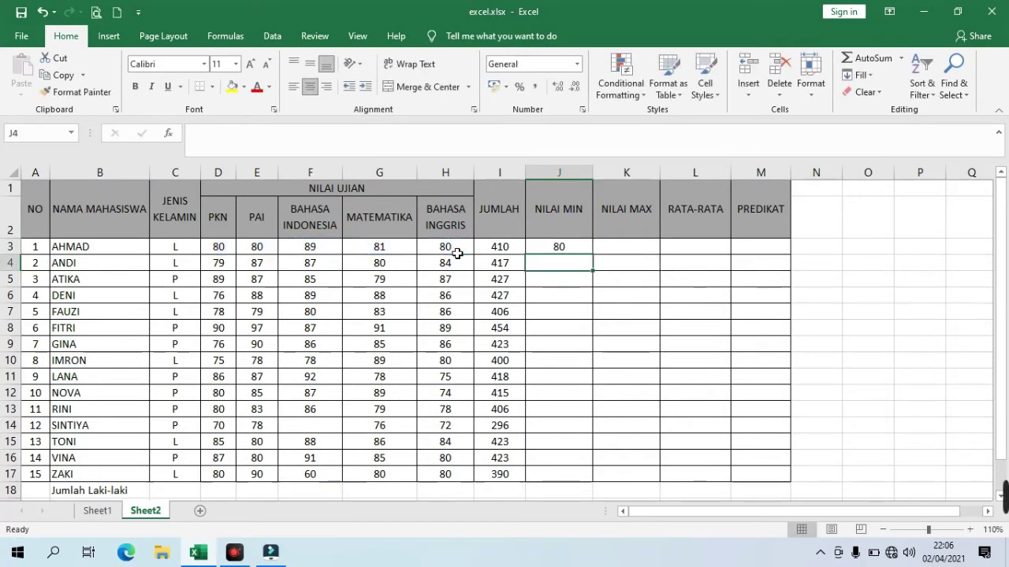
Set the first student's PKN score in D3 to 70 to test the minimum formula.
click(583, 249)
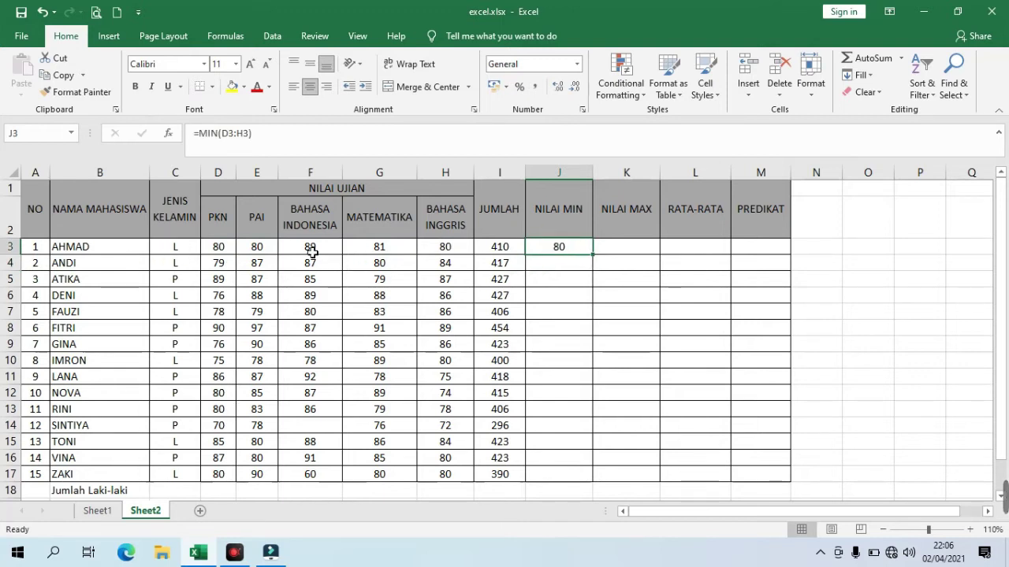
click(225, 253)
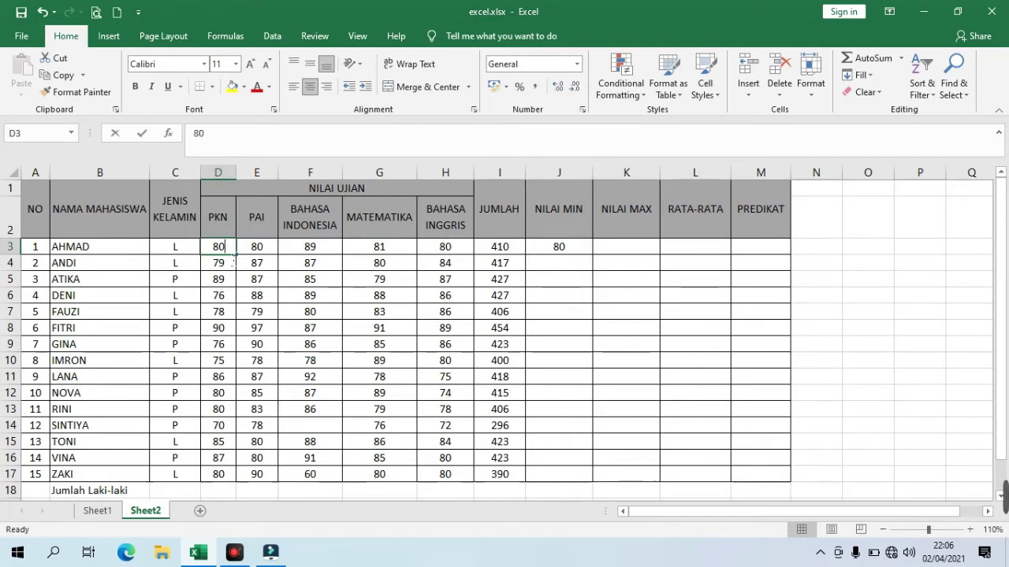
text(70)
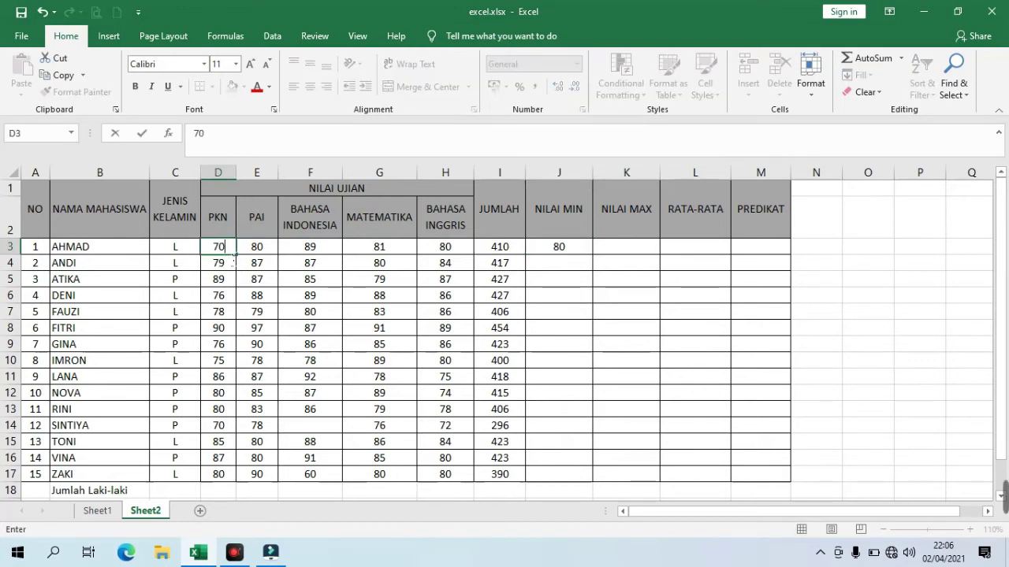
key(Return)
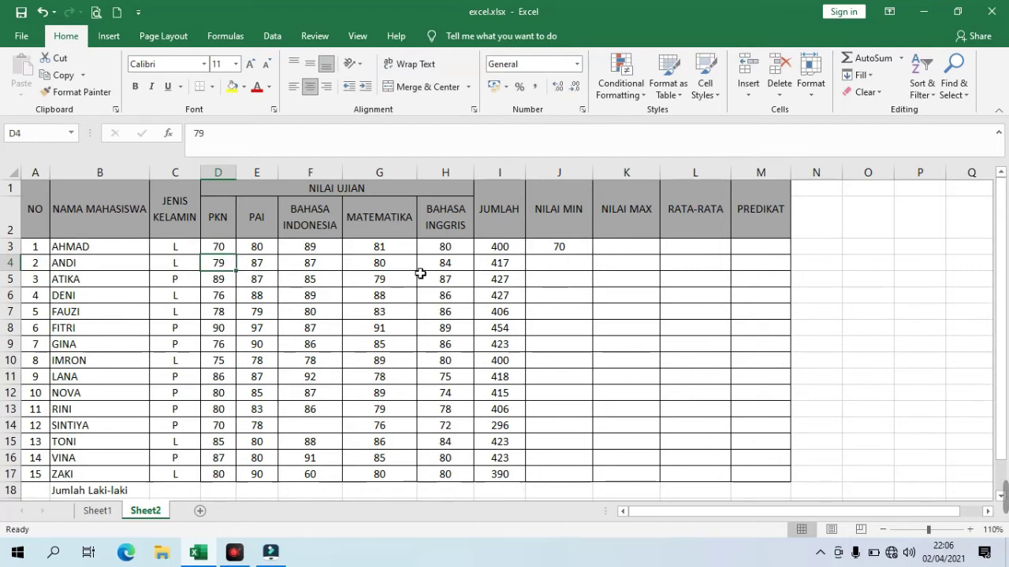
Fill the NILAI MIN formula from J3 down to J17 and check the formulas in J4 and J3.
click(572, 253)
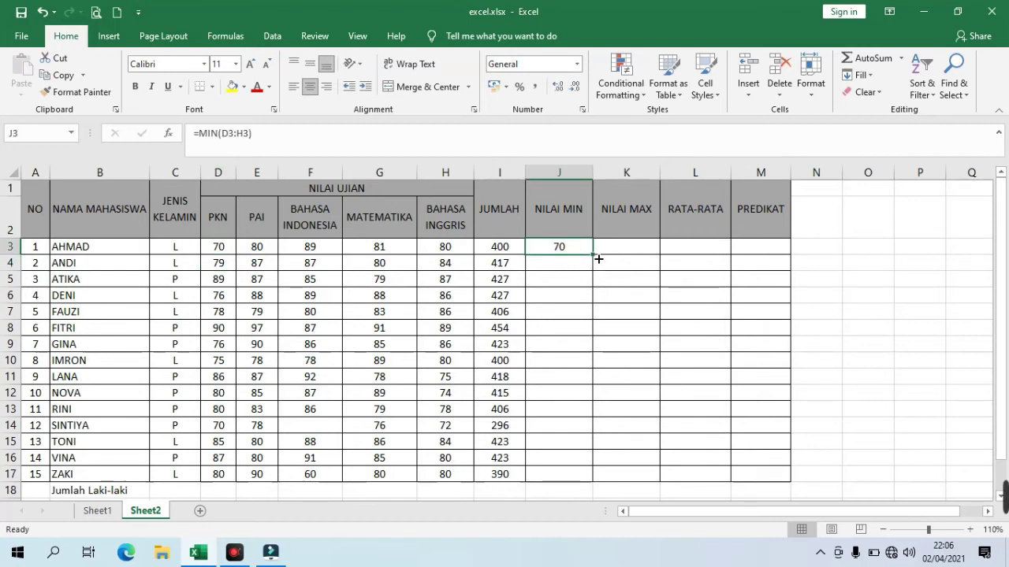
drag(599, 258, 573, 486)
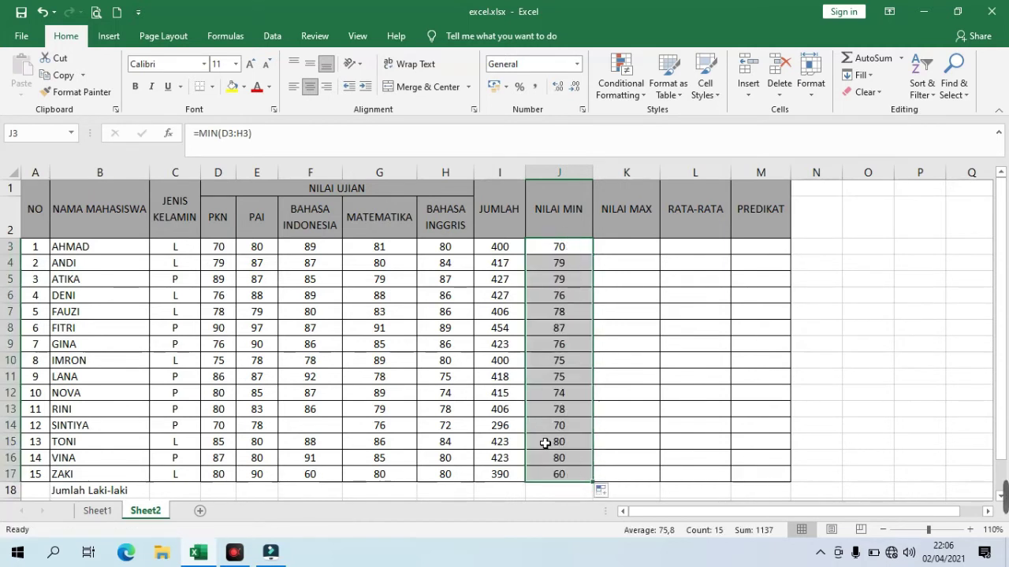
click(574, 263)
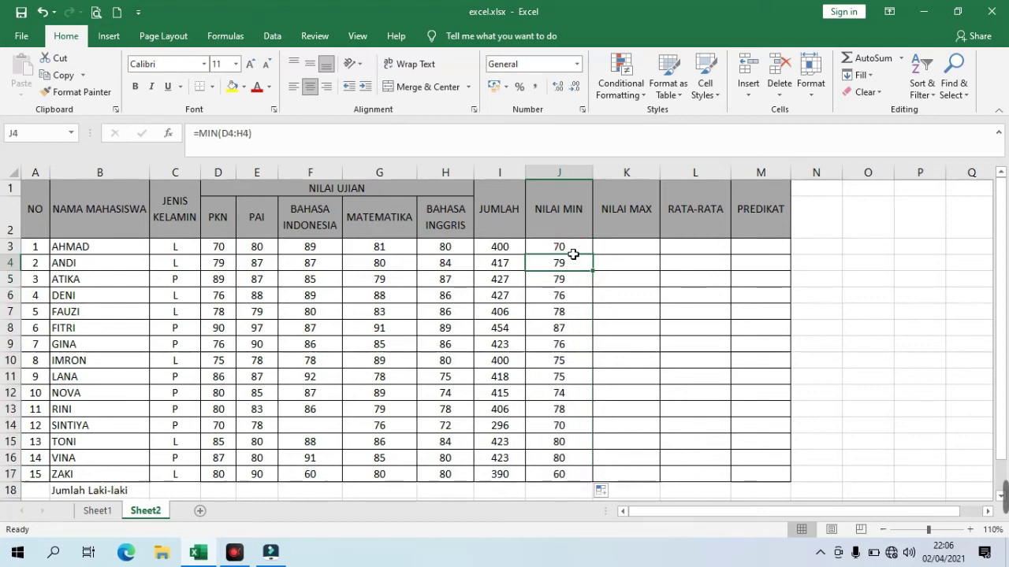
click(571, 251)
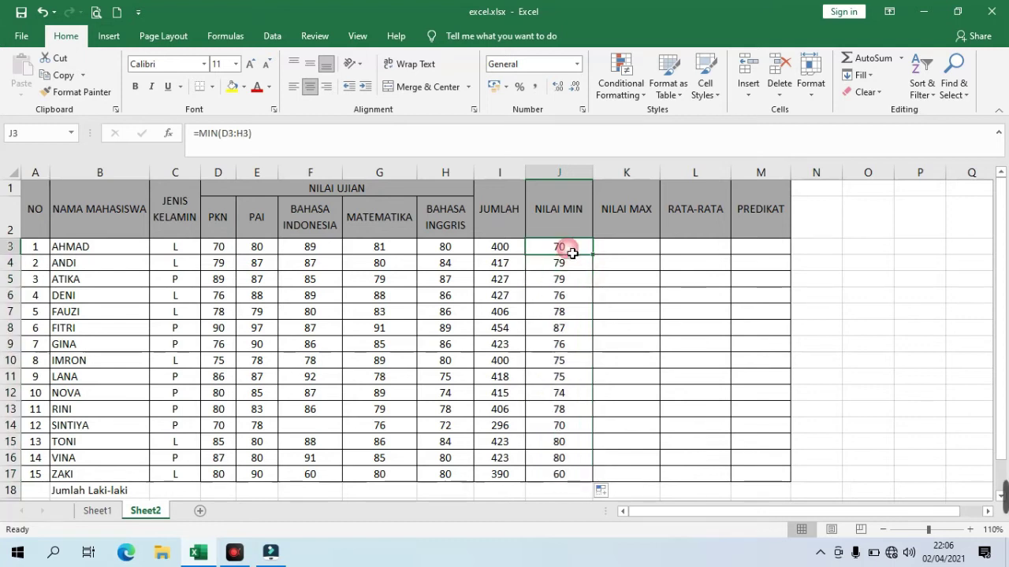
Enter =MAX(D3:H3) in K3 to get the first student's highest exam score under NILAI MAX.
click(619, 248)
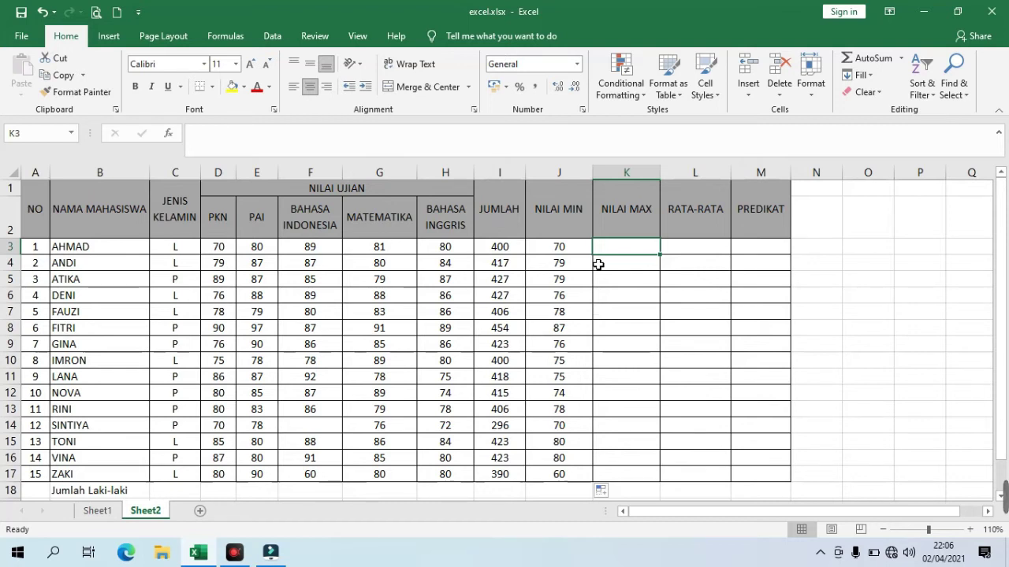
text(=max)
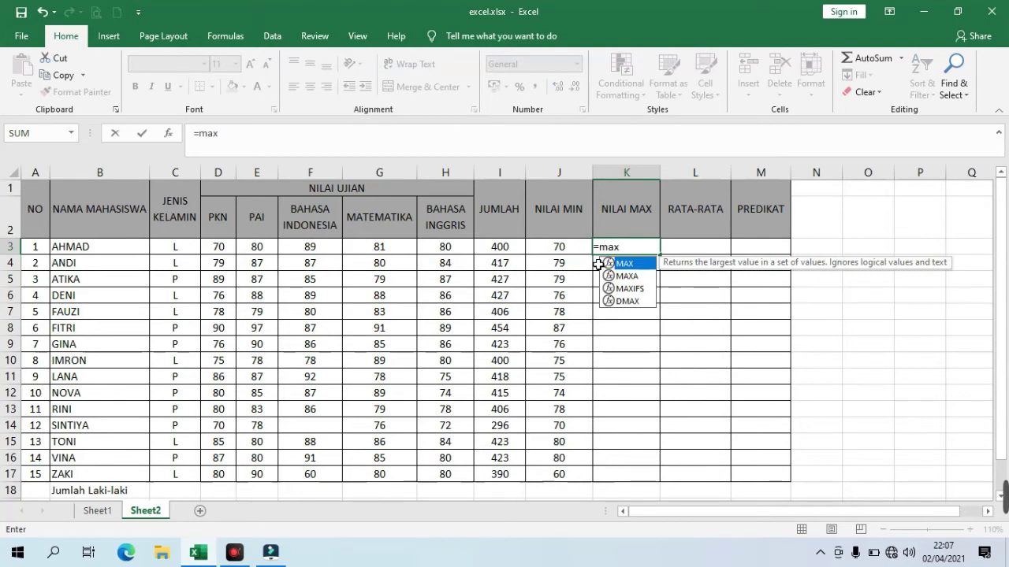
text(()
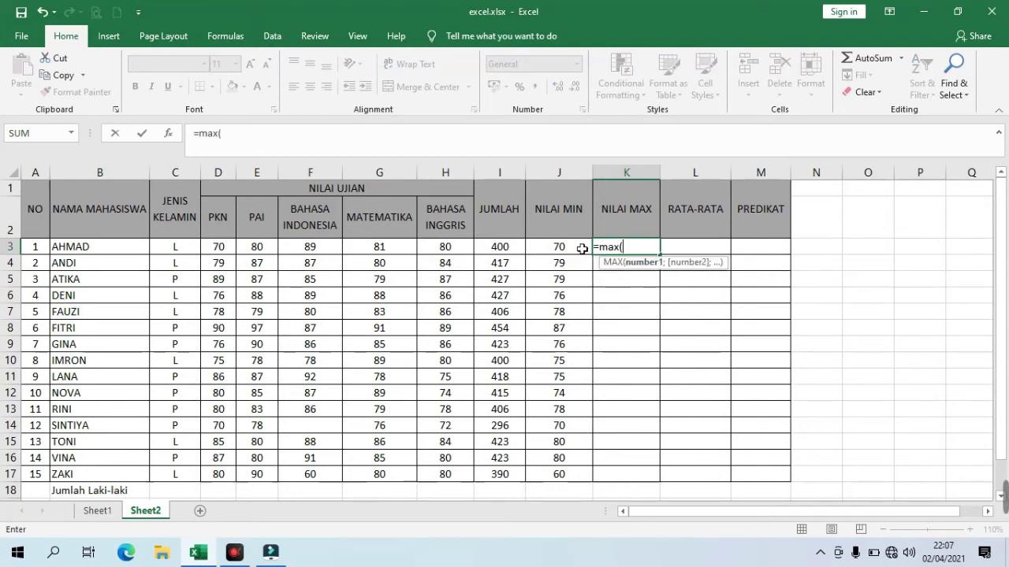
drag(221, 246, 455, 252)
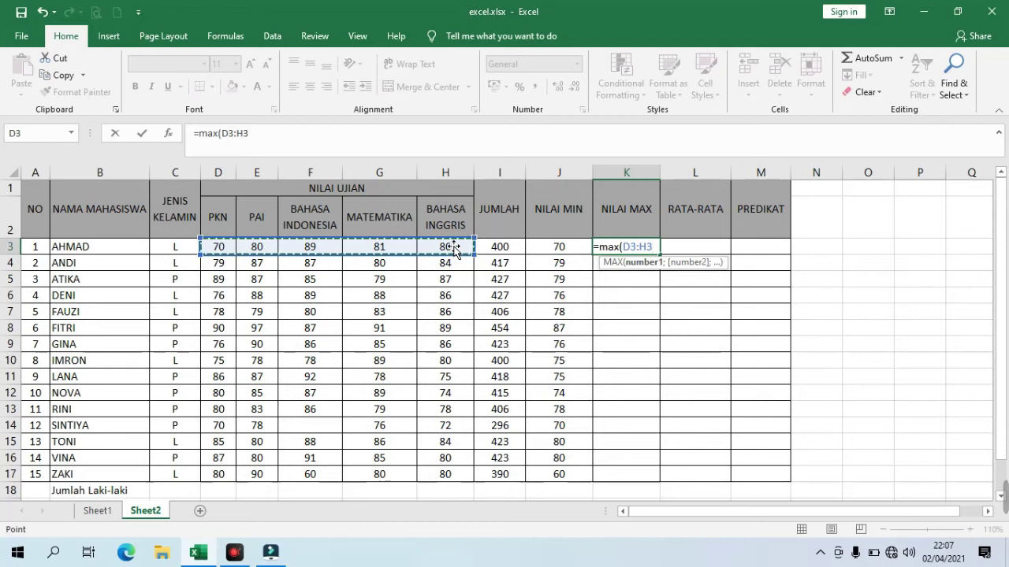
text())
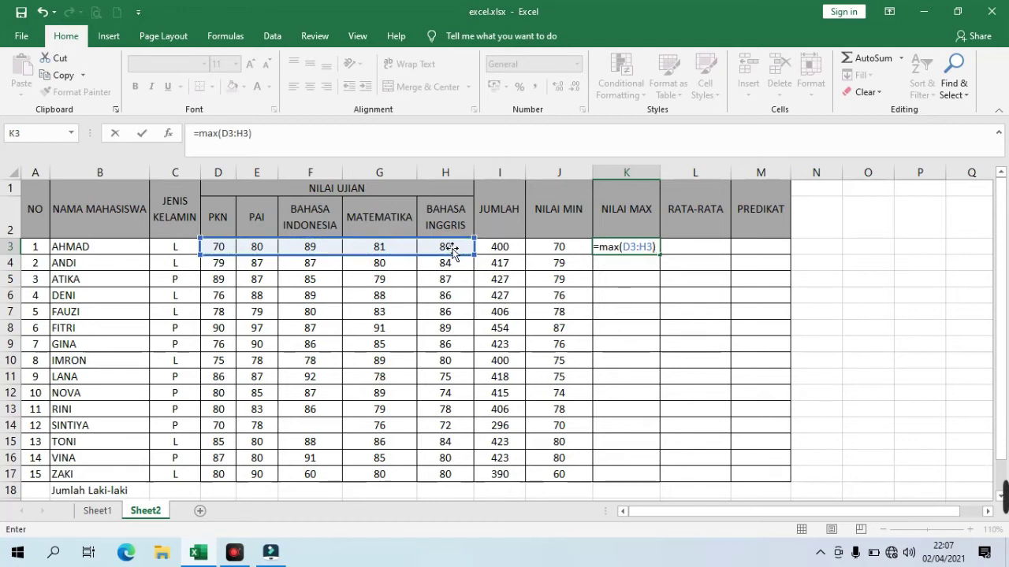
key(Return)
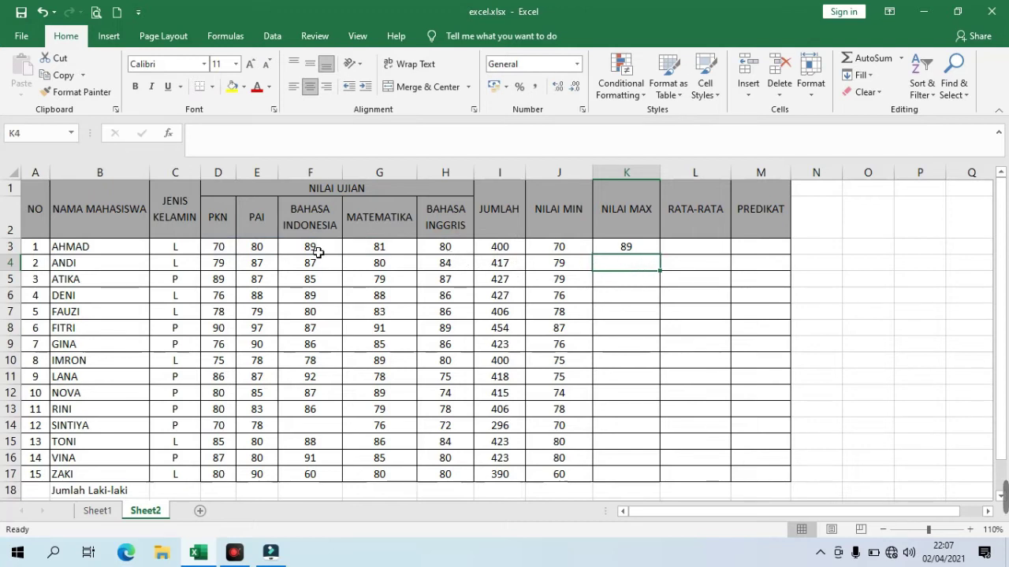
Set the first student's MATEMATIKA score in G3 to 90 and fill the NILAI MAX formula from K3 down to K17.
click(377, 249)
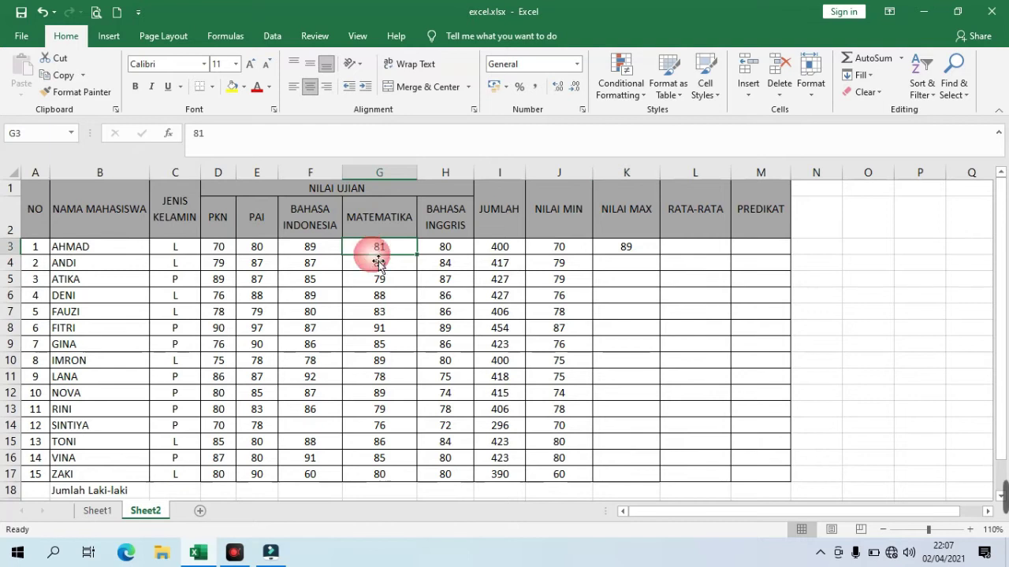
text(90)
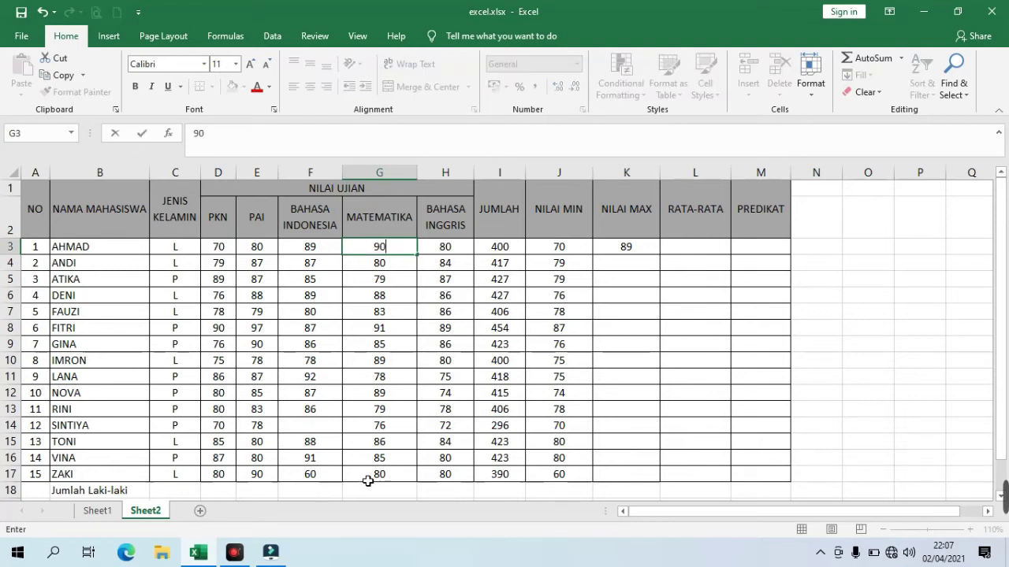
key(Return)
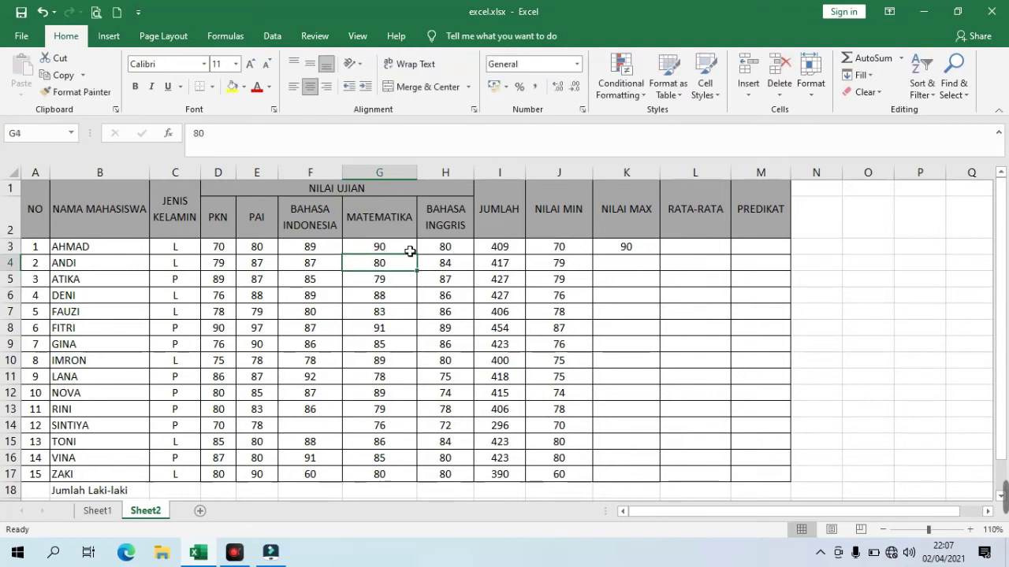
click(646, 250)
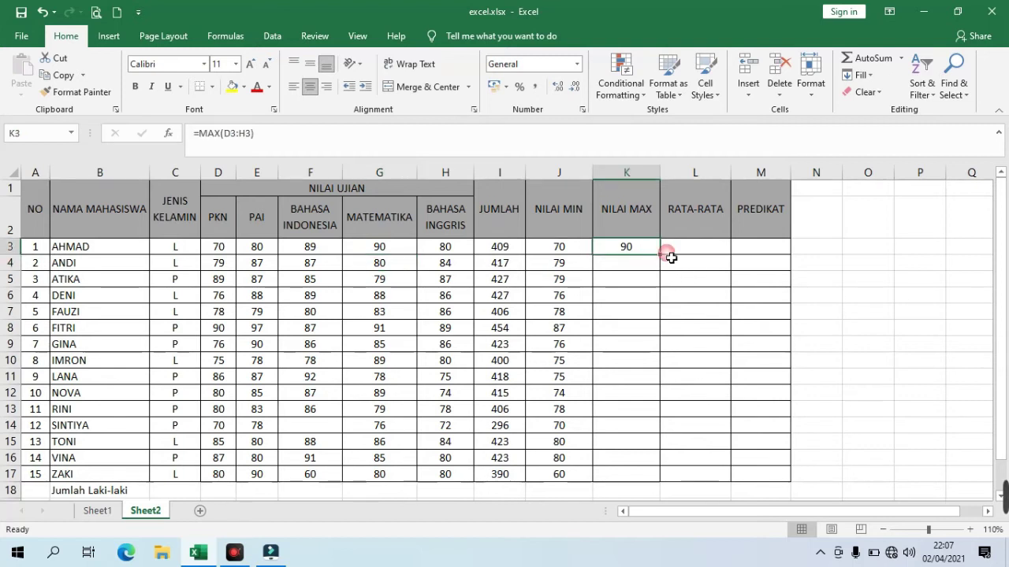
drag(666, 259, 636, 476)
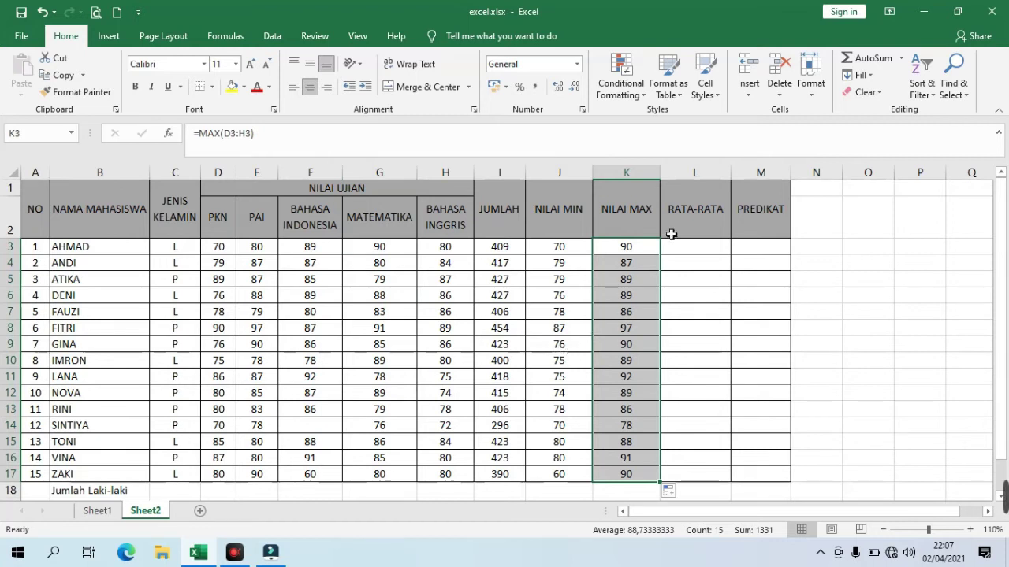
Enter =AVERAGE(D3:H3) in L3 under RATA-RATA and fill the formula down to L17.
click(700, 255)
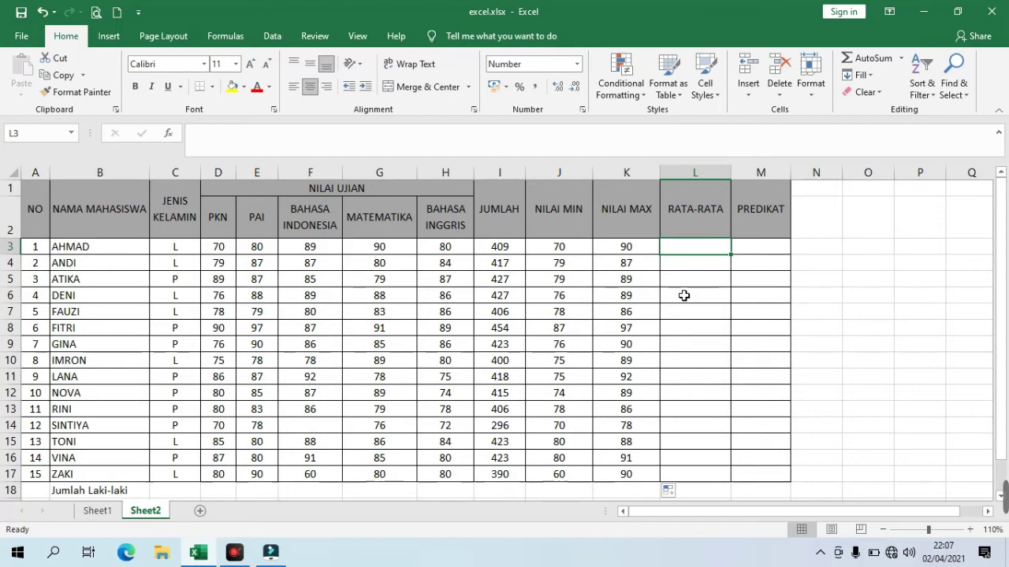
text(=)
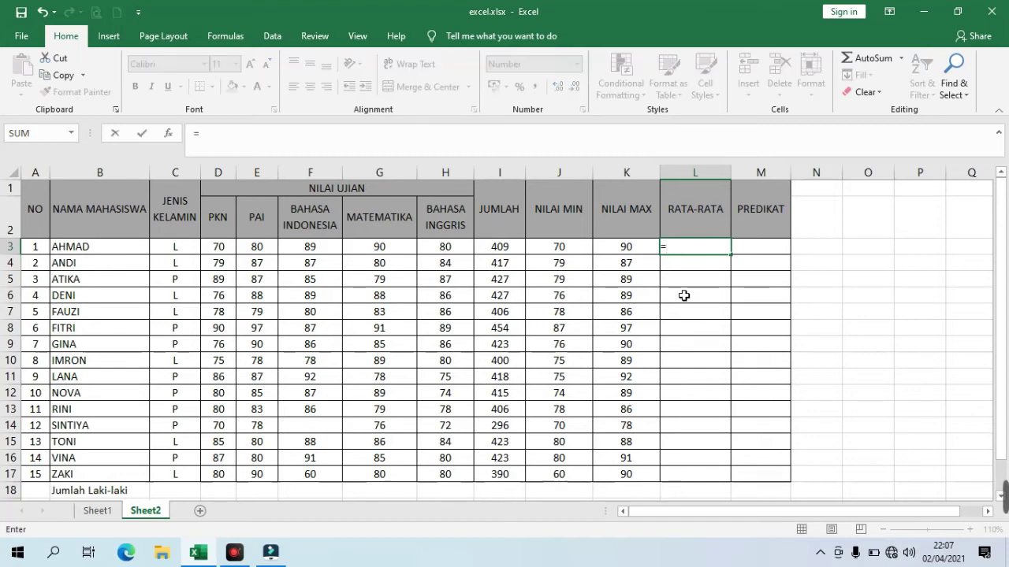
text(avera)
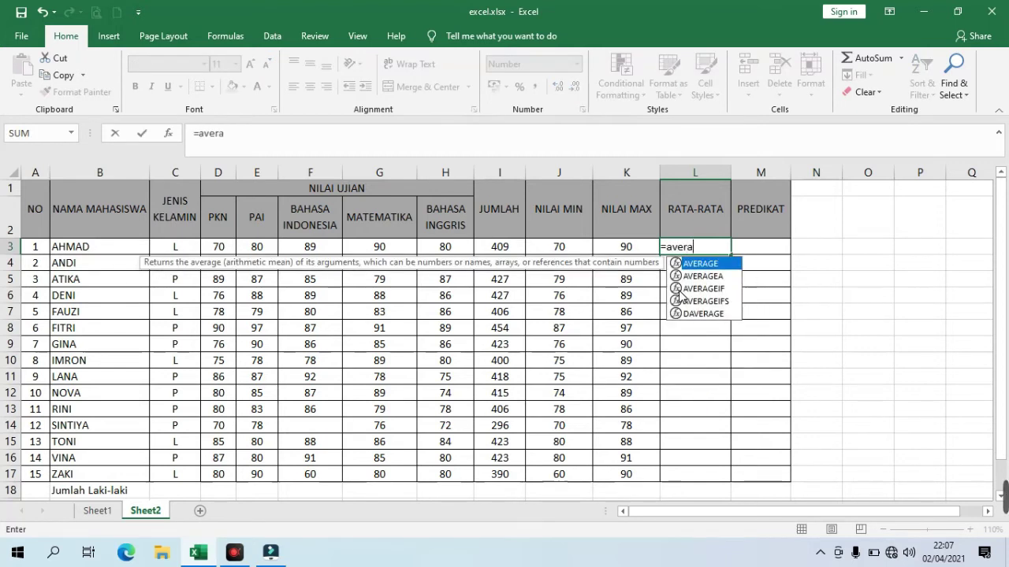
text(ge()
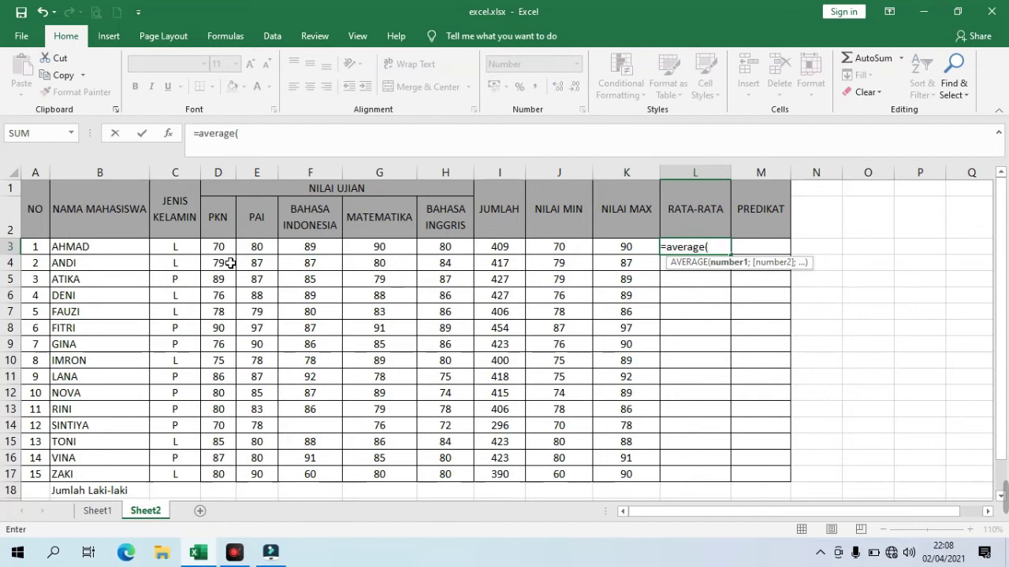
drag(225, 246, 469, 252)
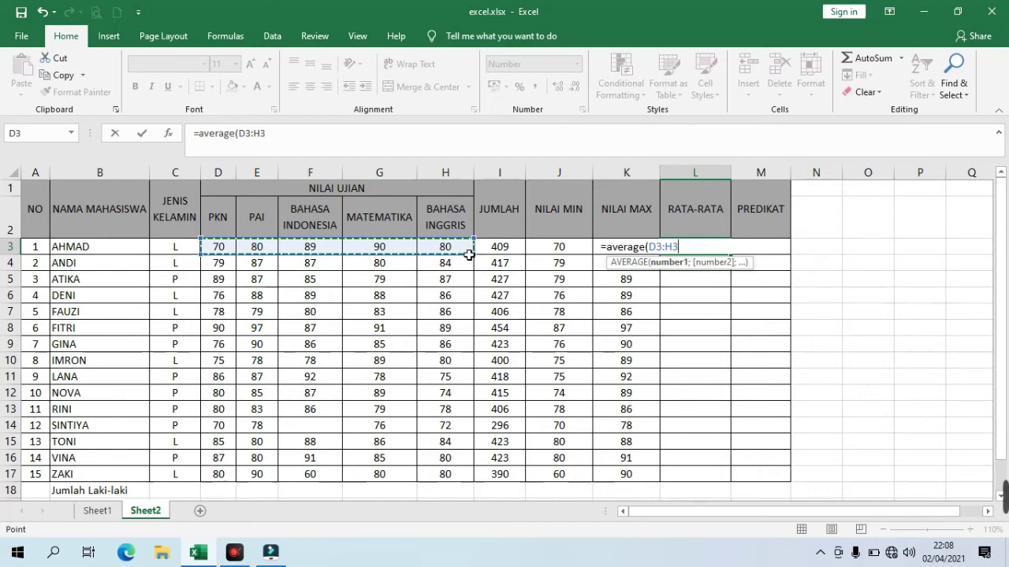
text())
key(Return)
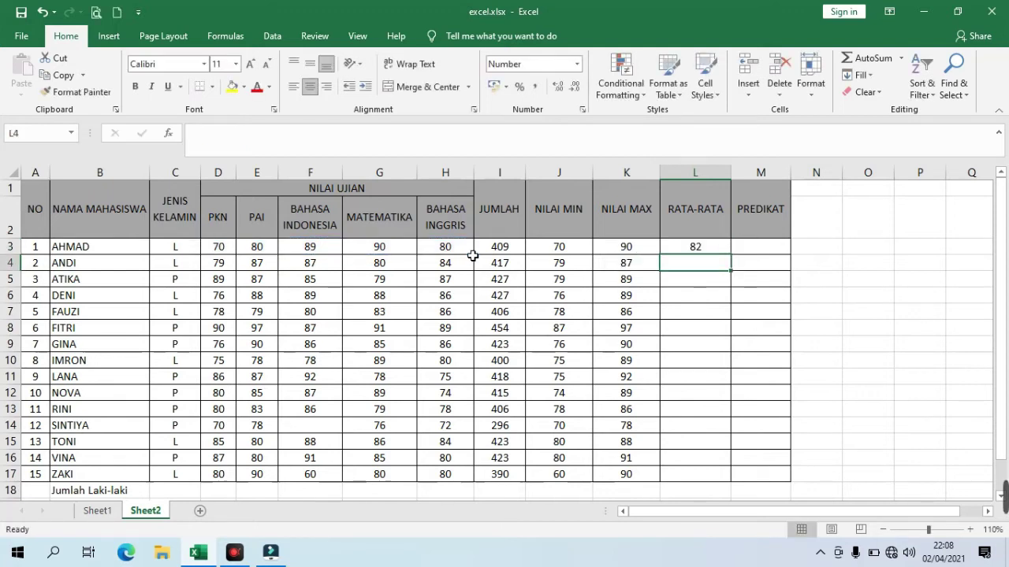
click(722, 249)
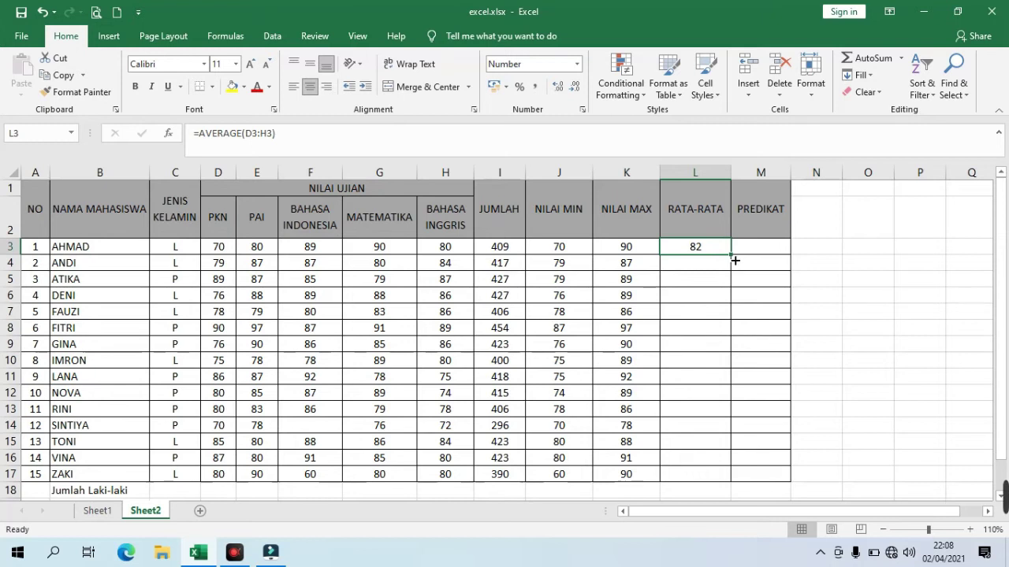
drag(737, 259, 723, 489)
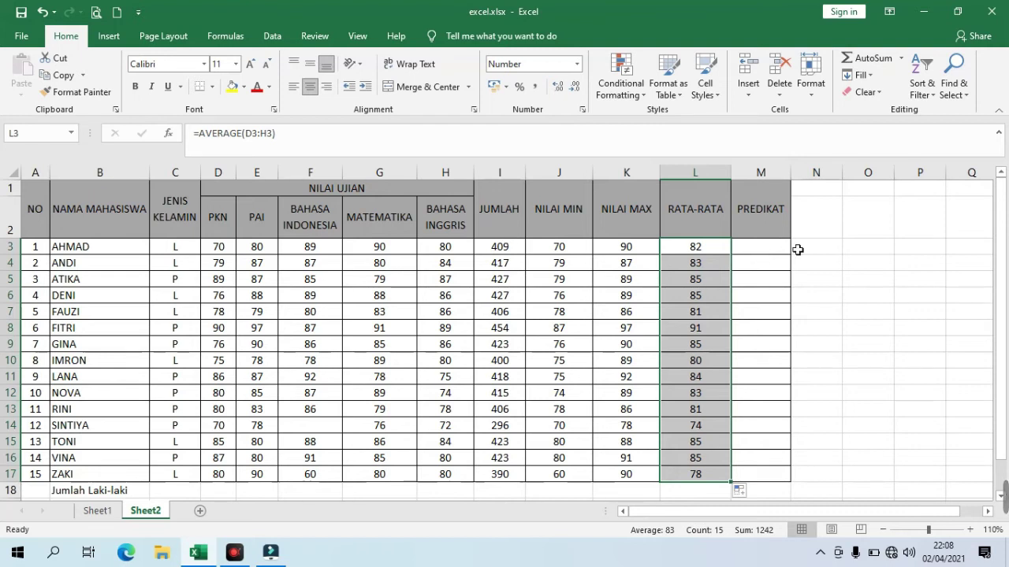
Enter =IF(L3>80;"Lulus";"Tidak Lulus") in M3 to give the first student's PREDIKAT.
click(756, 252)
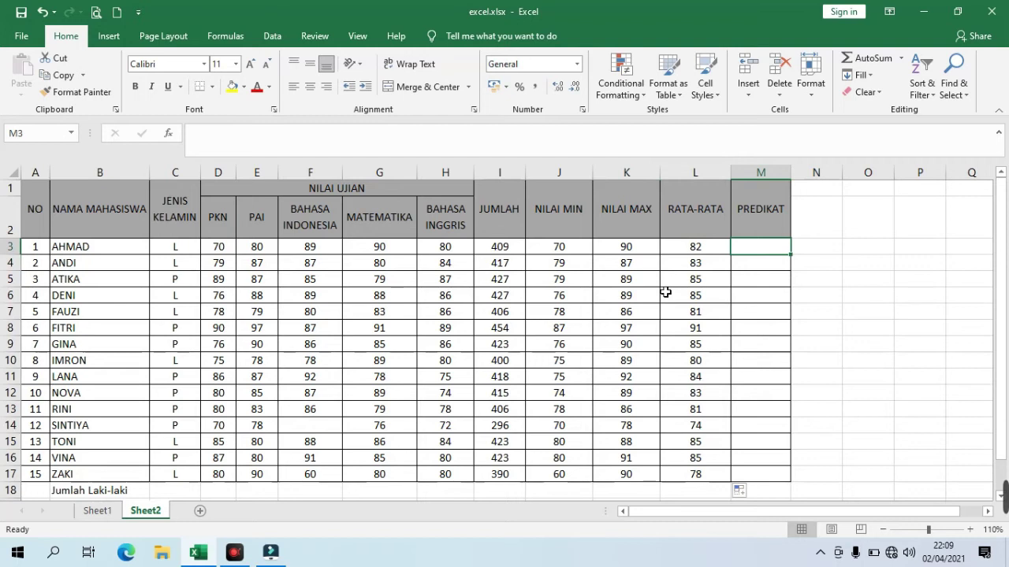
text(=)
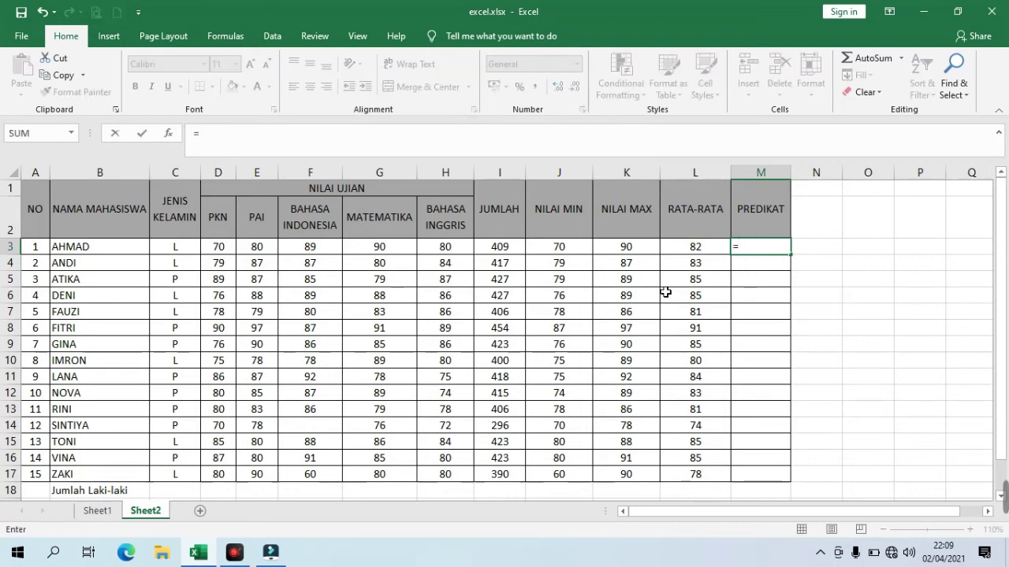
text(if)
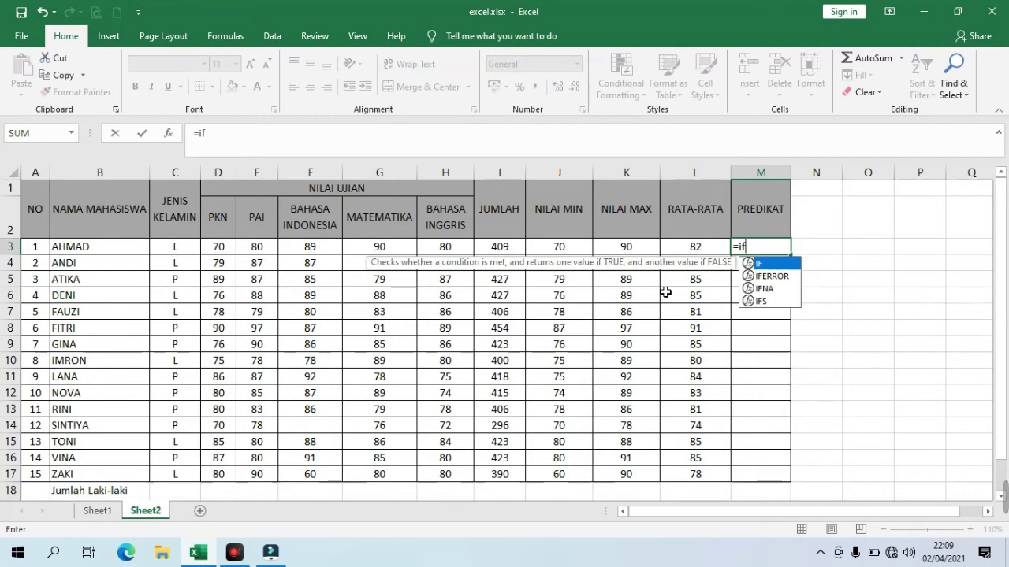
text(()
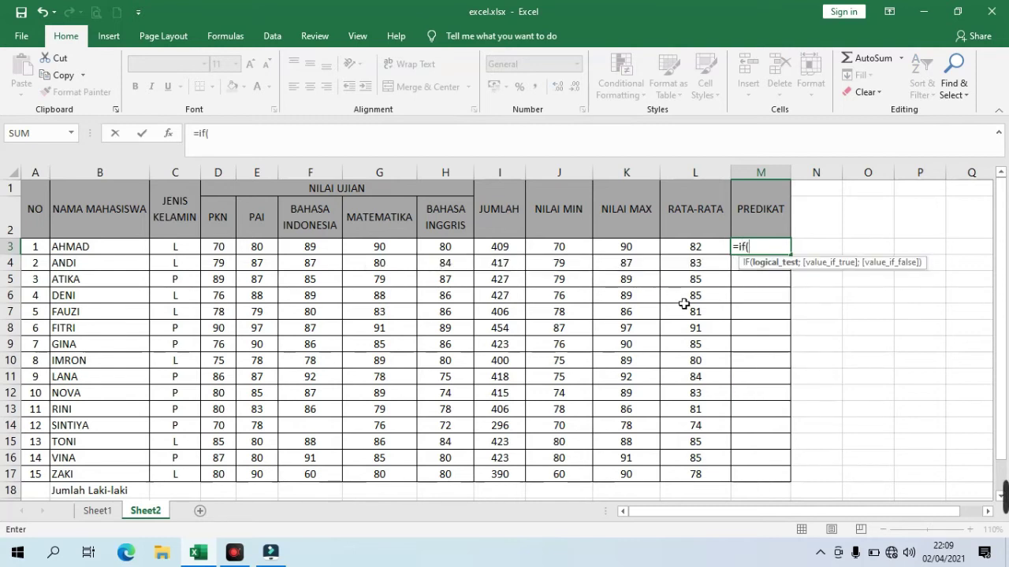
click(707, 253)
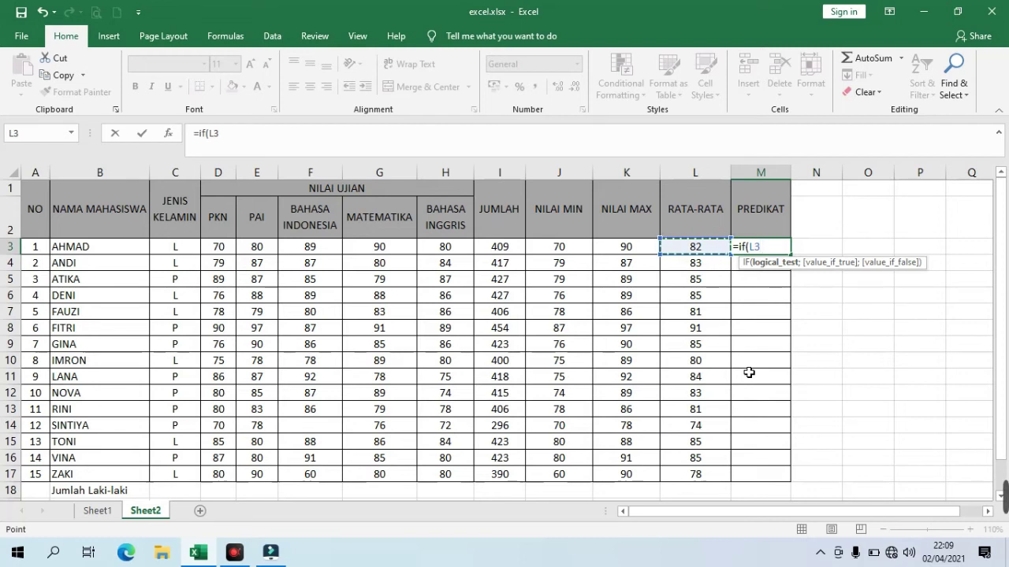
text(>)
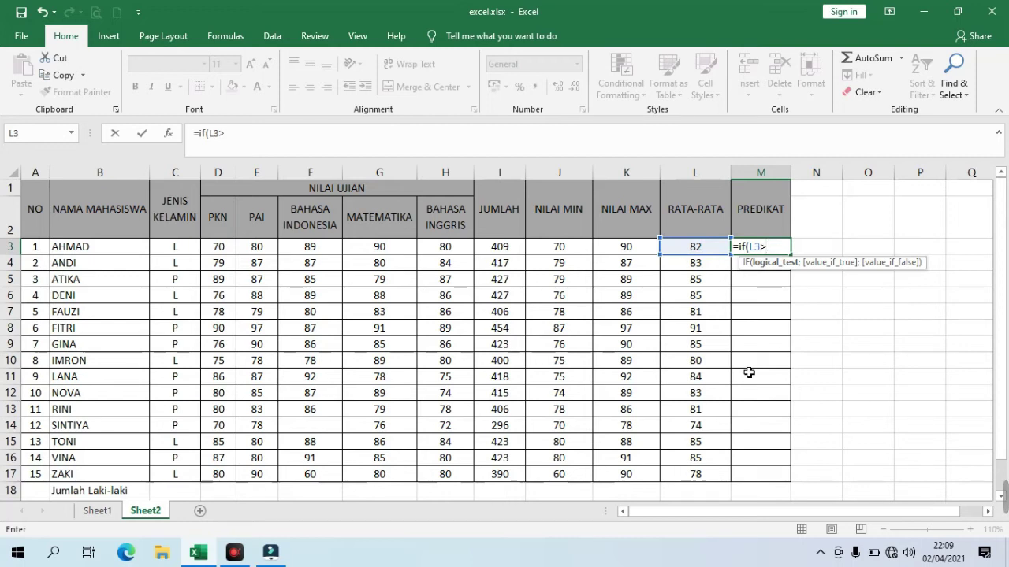
text(80)
text(;)
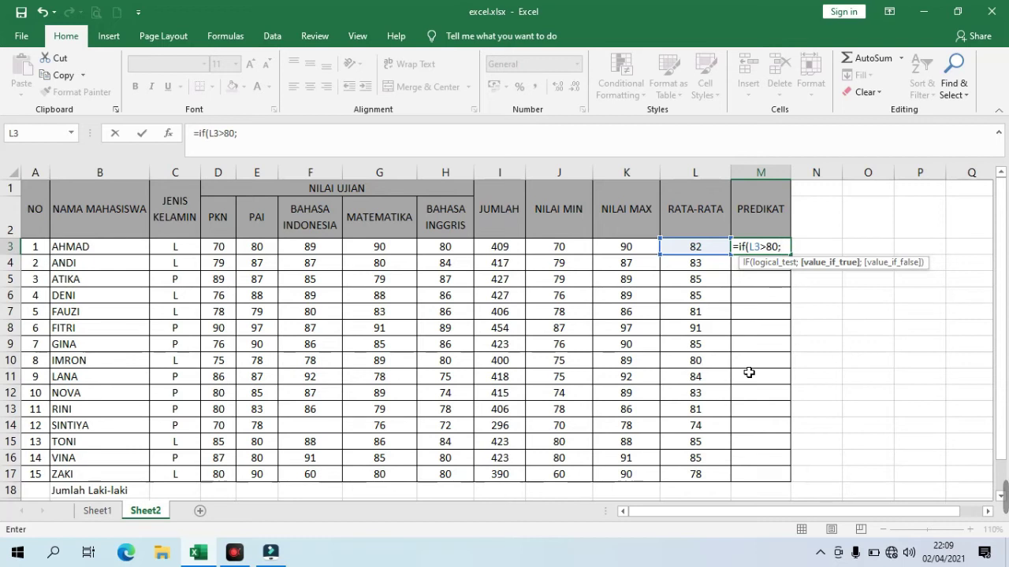
text("Lulus";)
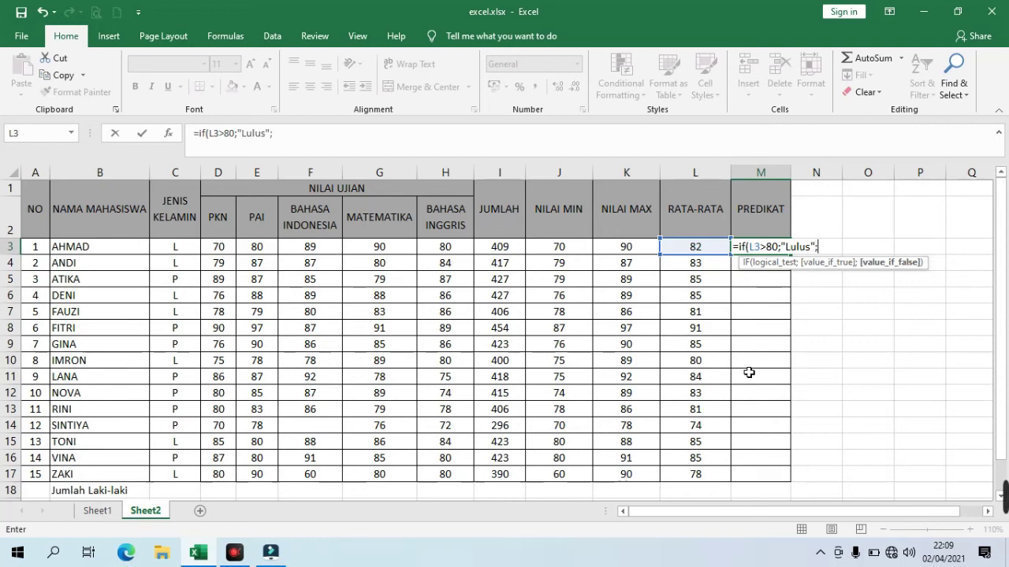
text("Tidak Lulus)
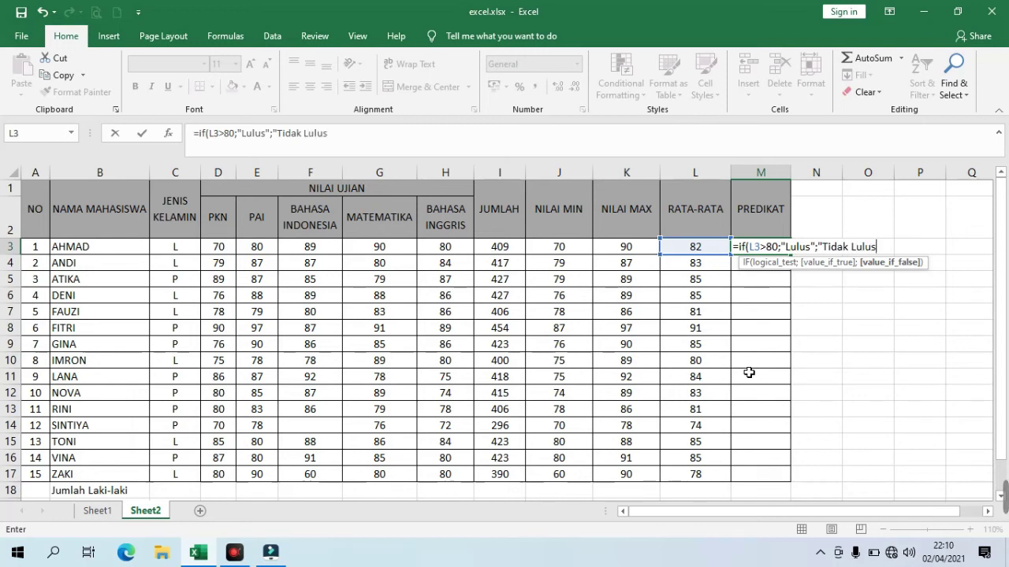
text("))
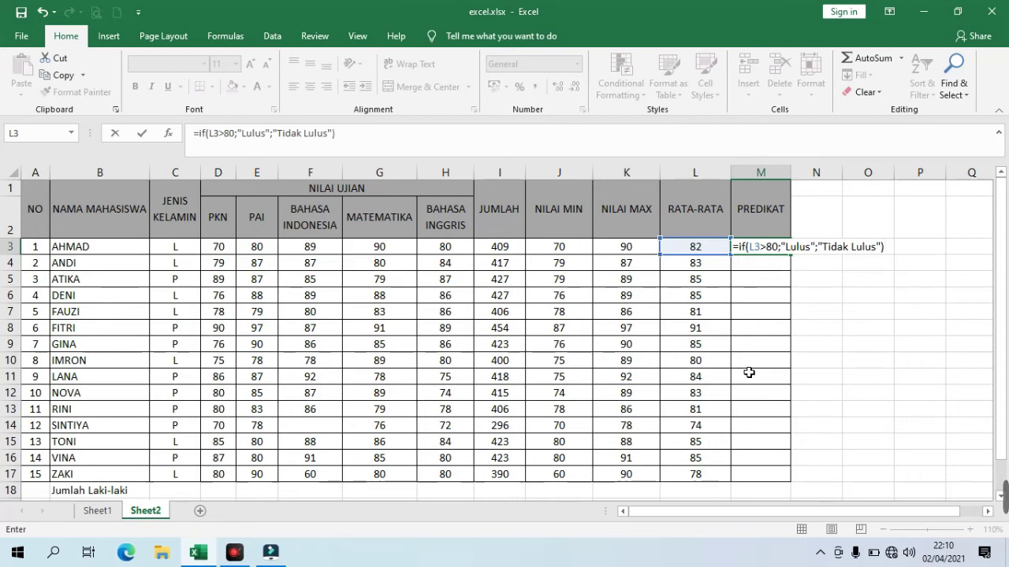
key(Return)
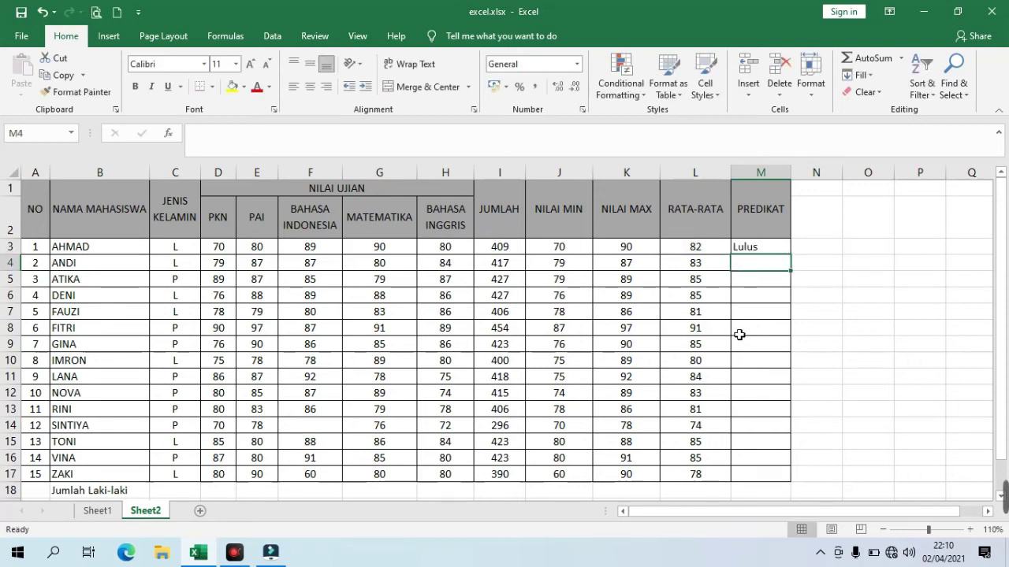
Fill the PREDIKAT formula from M3 down to M17 and check cells M10, L10 and L14.
click(769, 253)
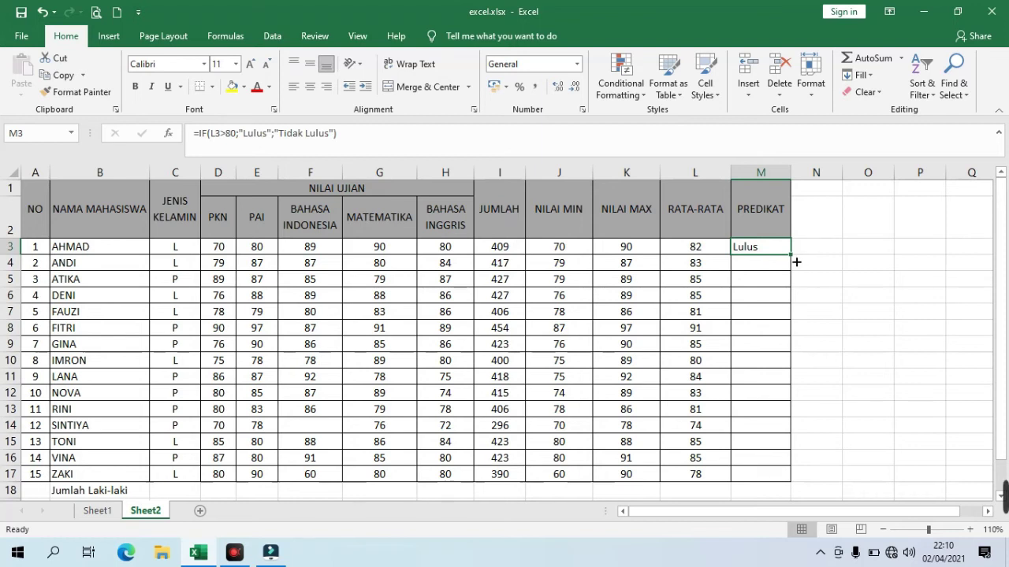
drag(791, 255, 775, 476)
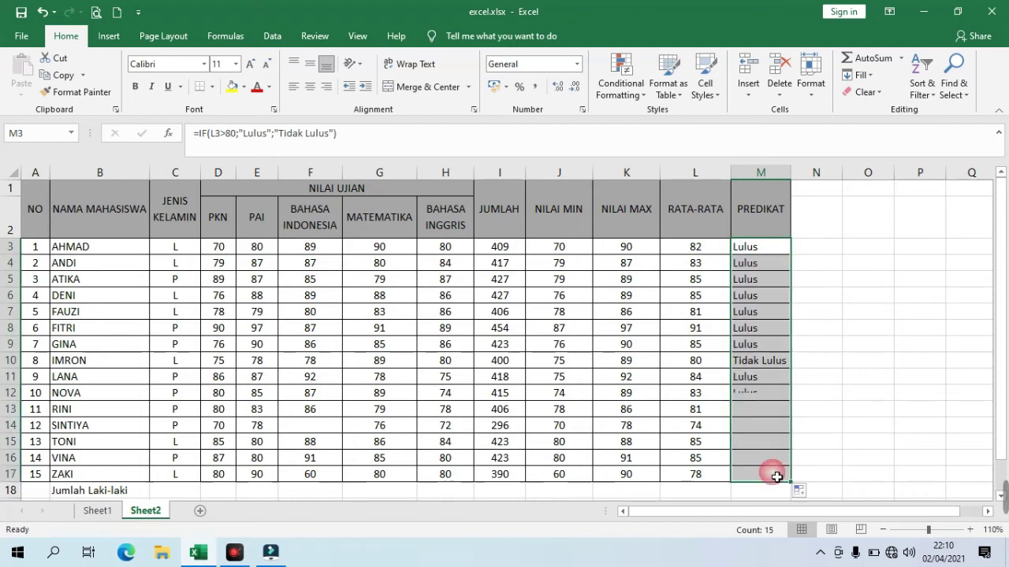
click(784, 362)
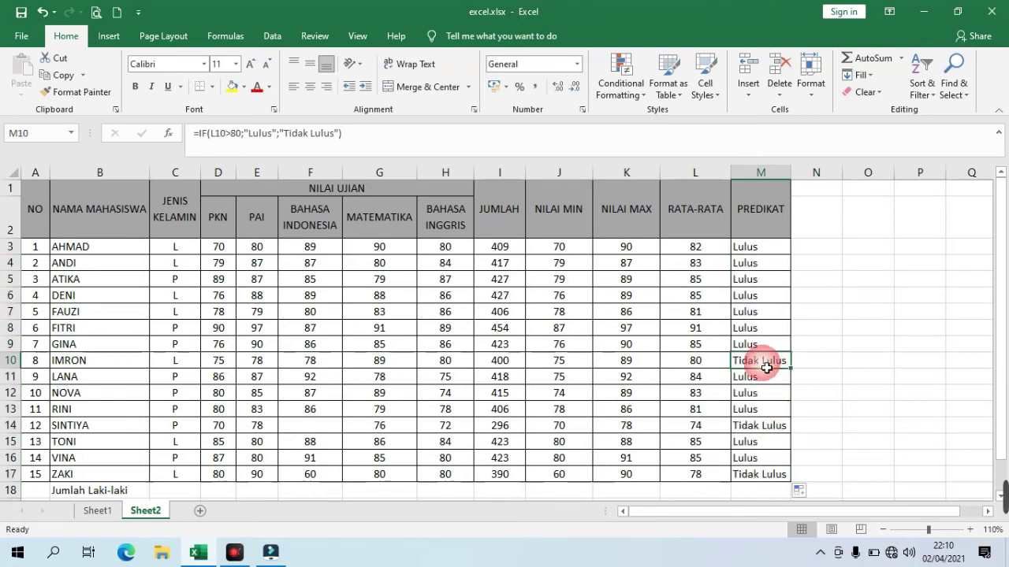
click(725, 365)
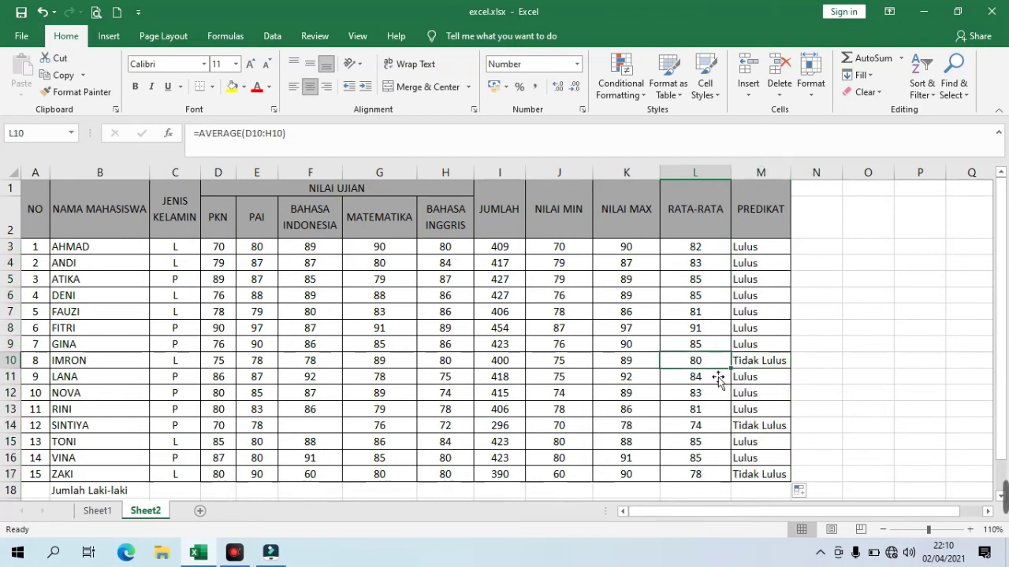
click(709, 431)
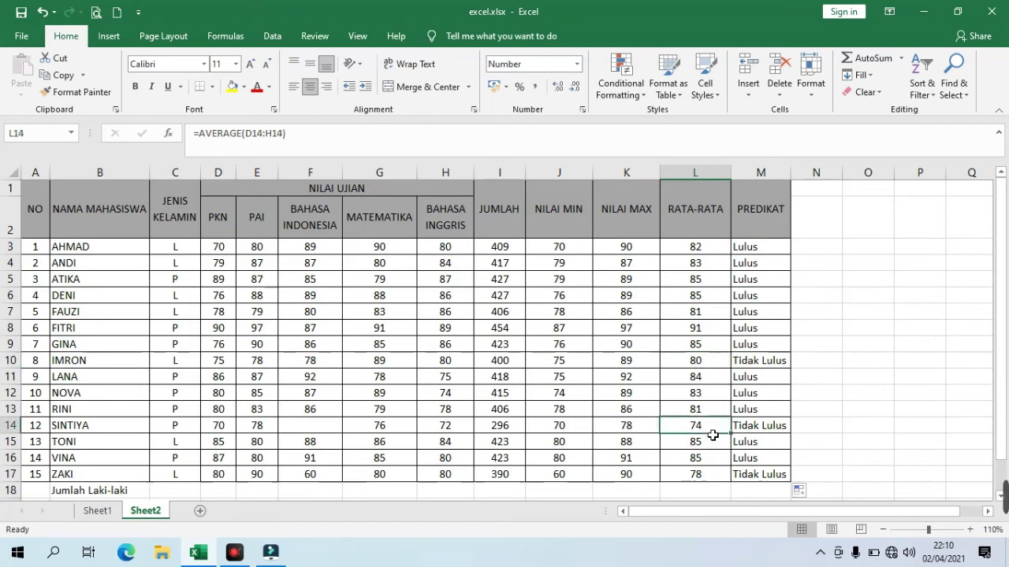
Check the RATA-RATA value in L17 against the passing limit and the PREDIKAT in M10.
click(707, 477)
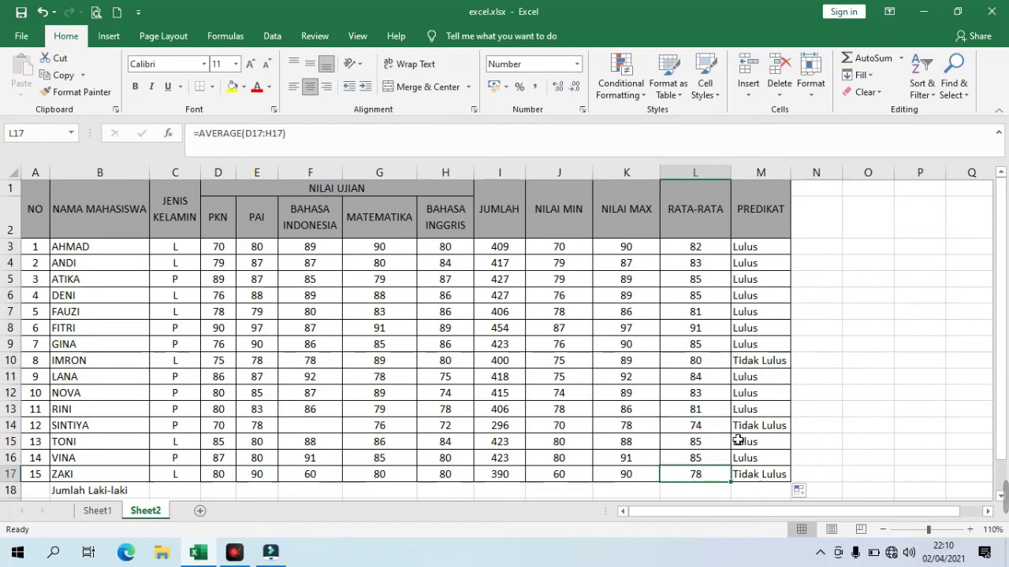
click(764, 367)
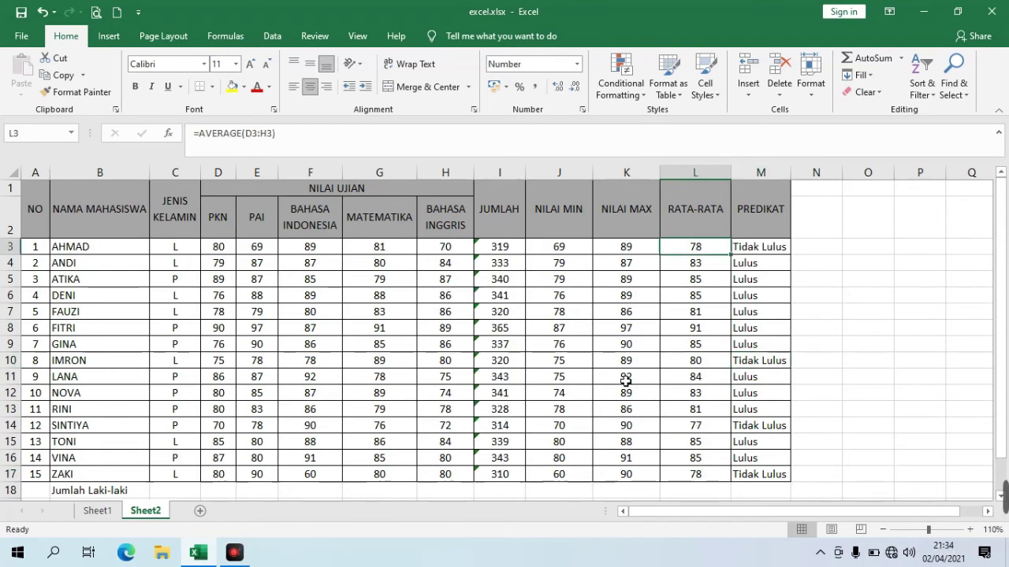
scroll(625, 381, down, 1)
scroll(625, 380, up, 1)
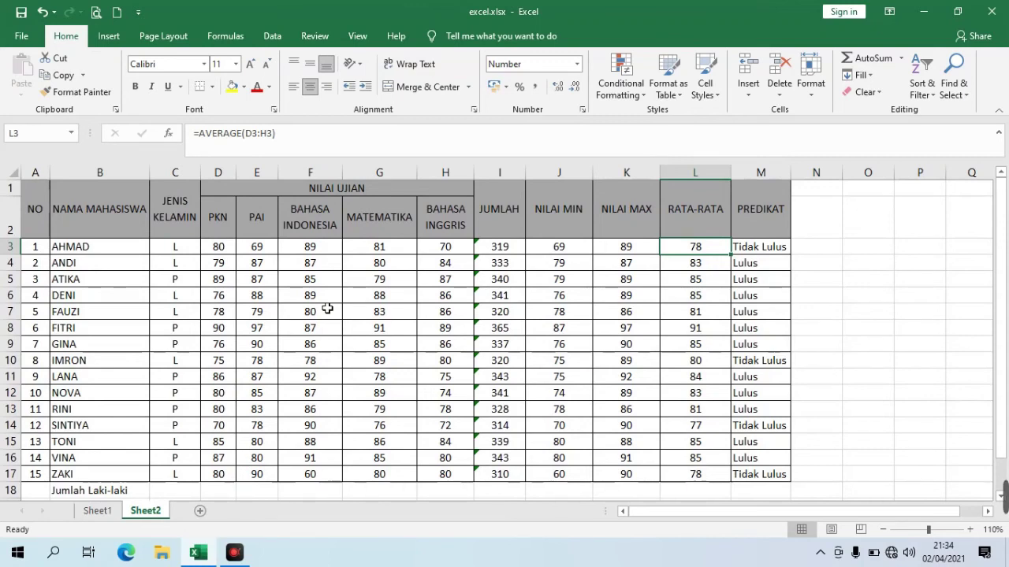
scroll(327, 308, down, 3)
scroll(327, 308, up, 3)
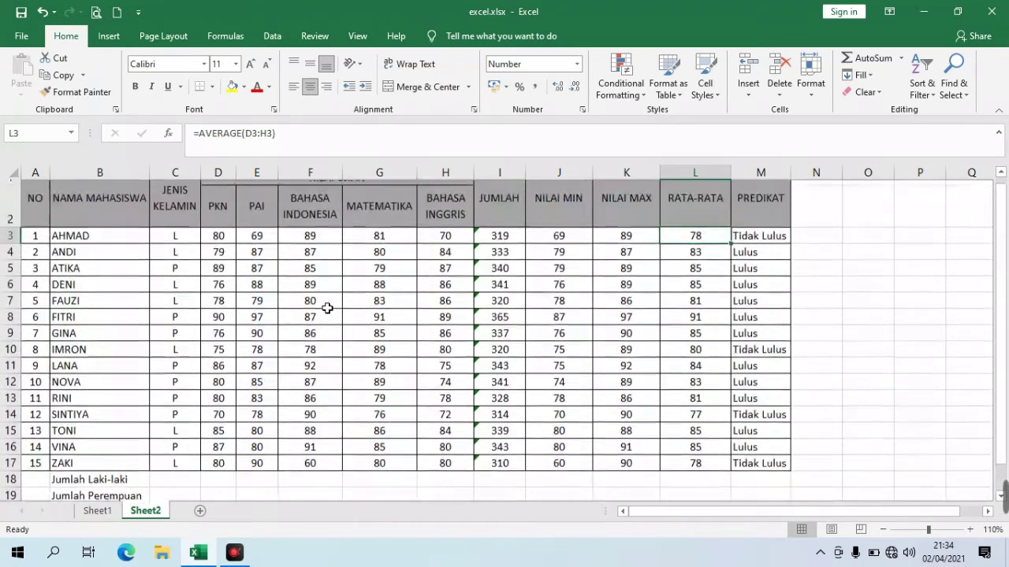
Enter =COUNT(F3:F17) in F18 to count the filled-in BAHASA INDONESIA scores.
scroll(327, 308, down, 1)
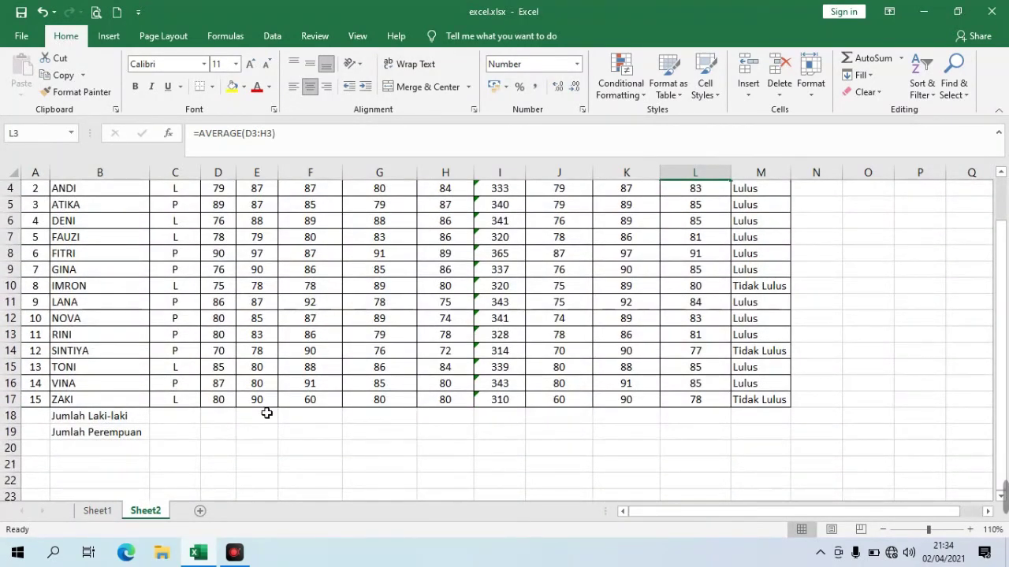
click(311, 423)
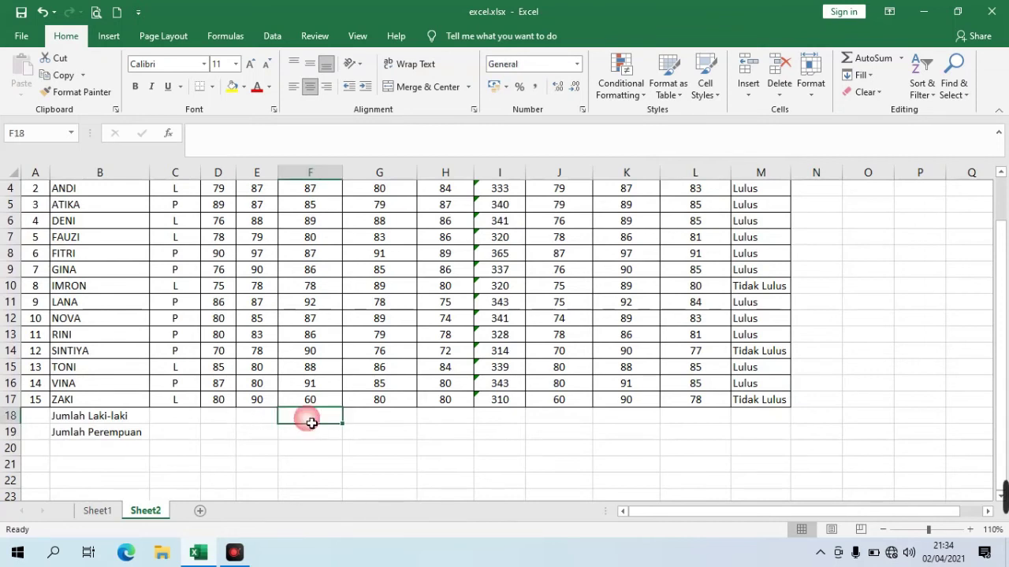
text(=)
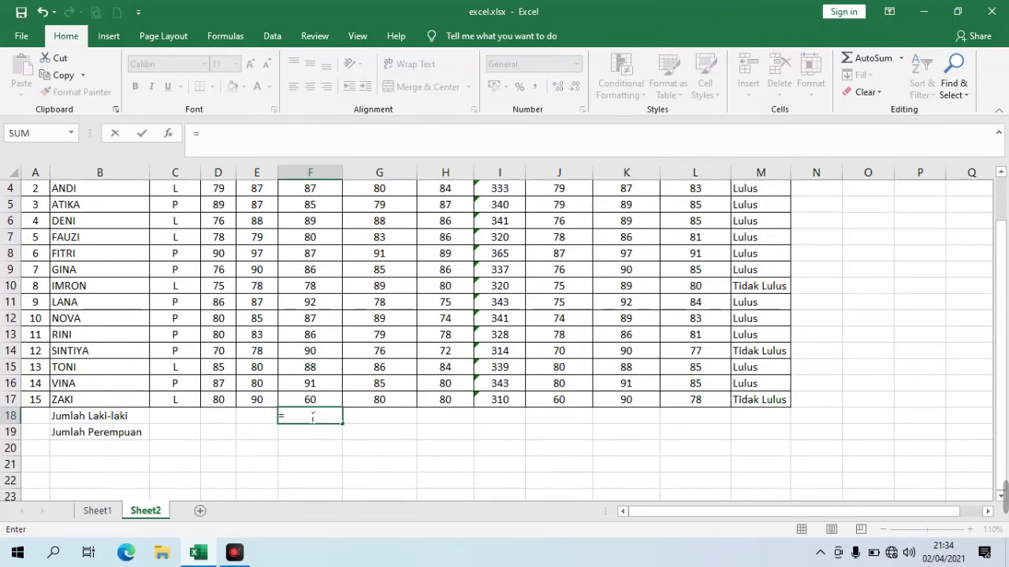
text(count)
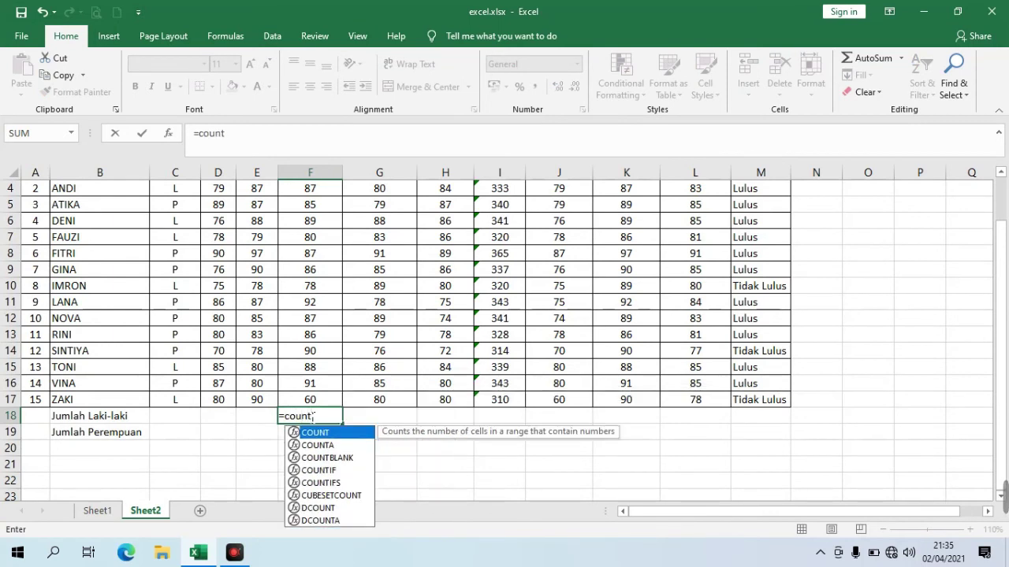
text(()
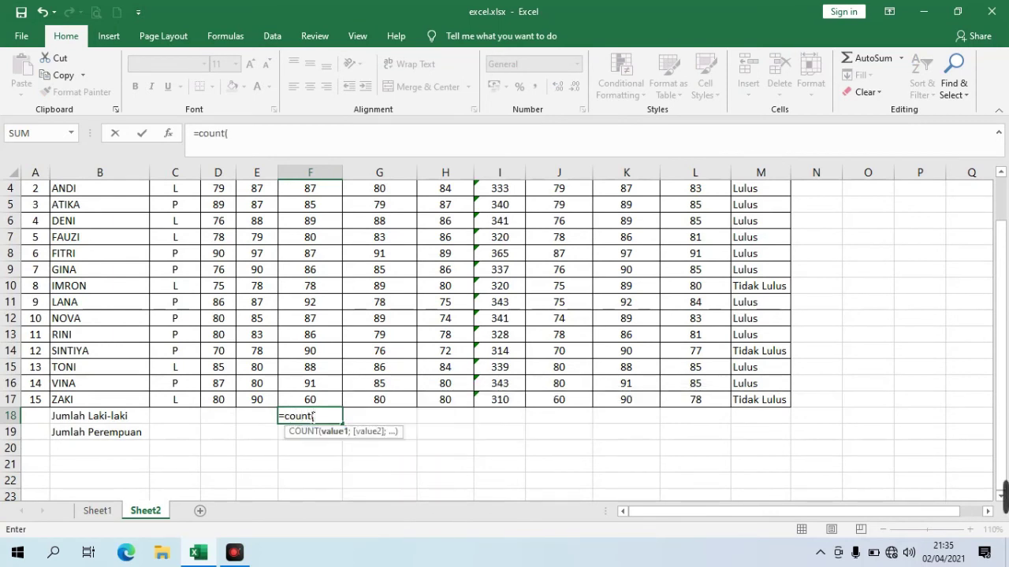
scroll(323, 318, up, 1)
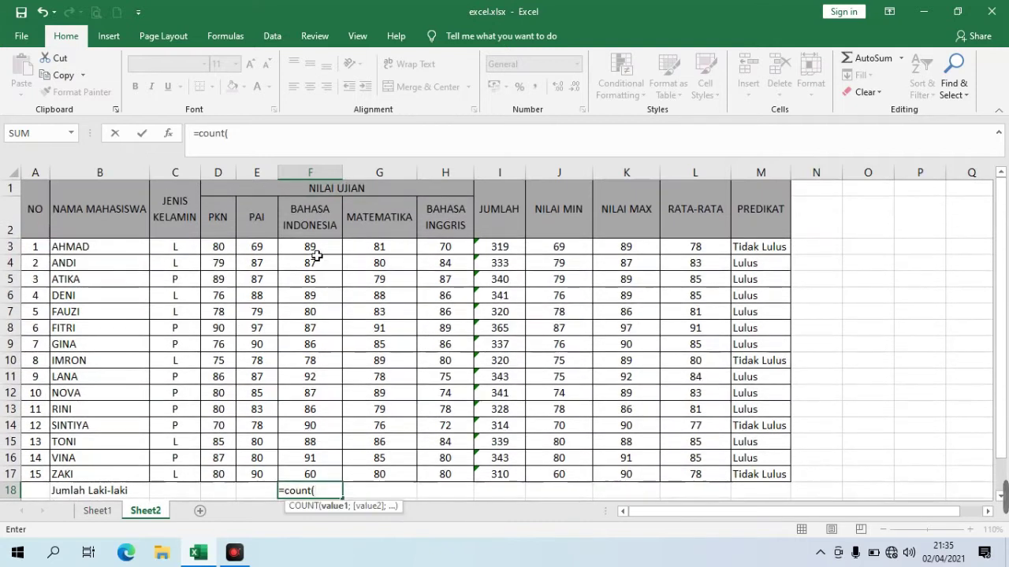
drag(316, 255, 295, 468)
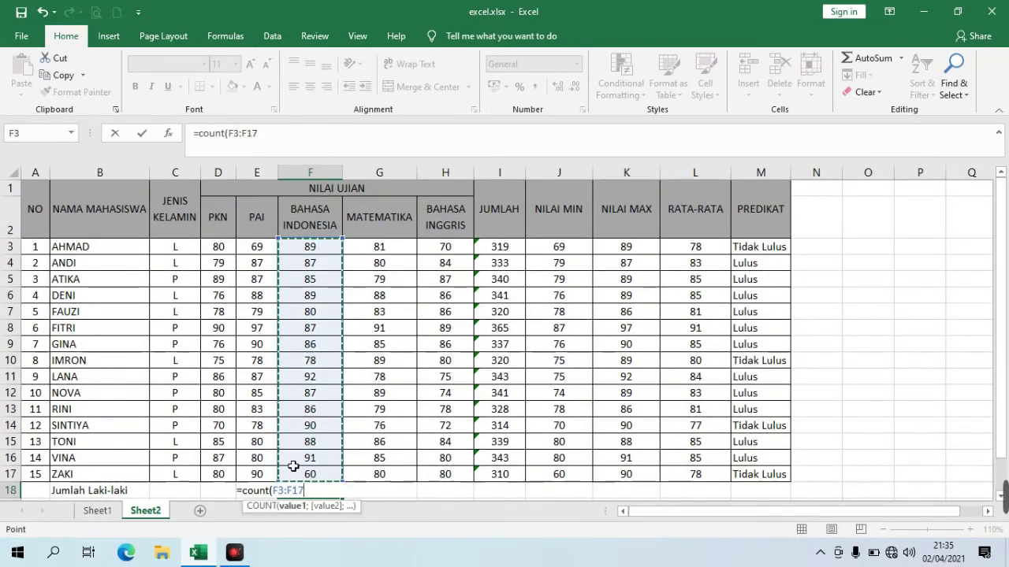
text())
key(Return)
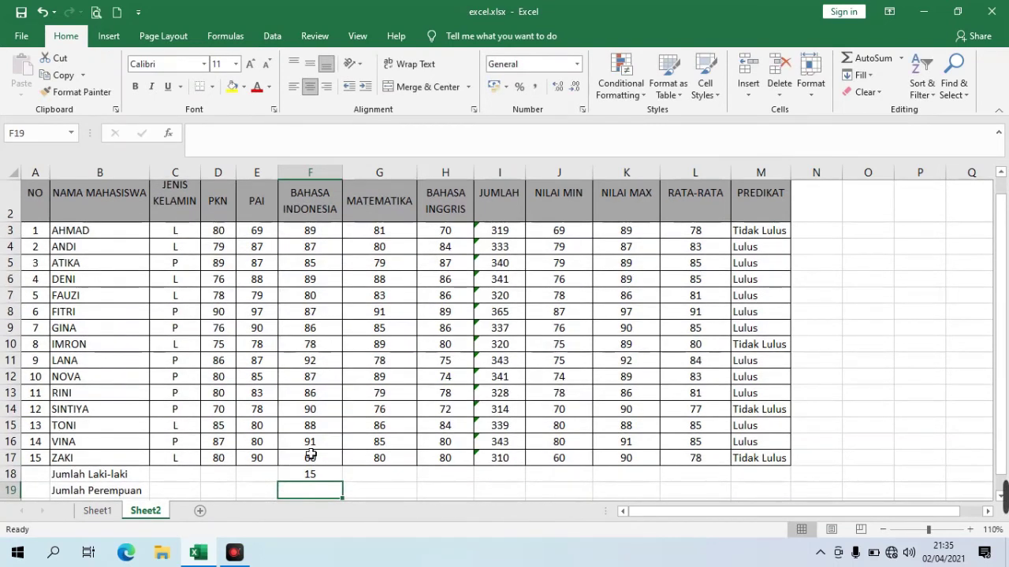
click(328, 478)
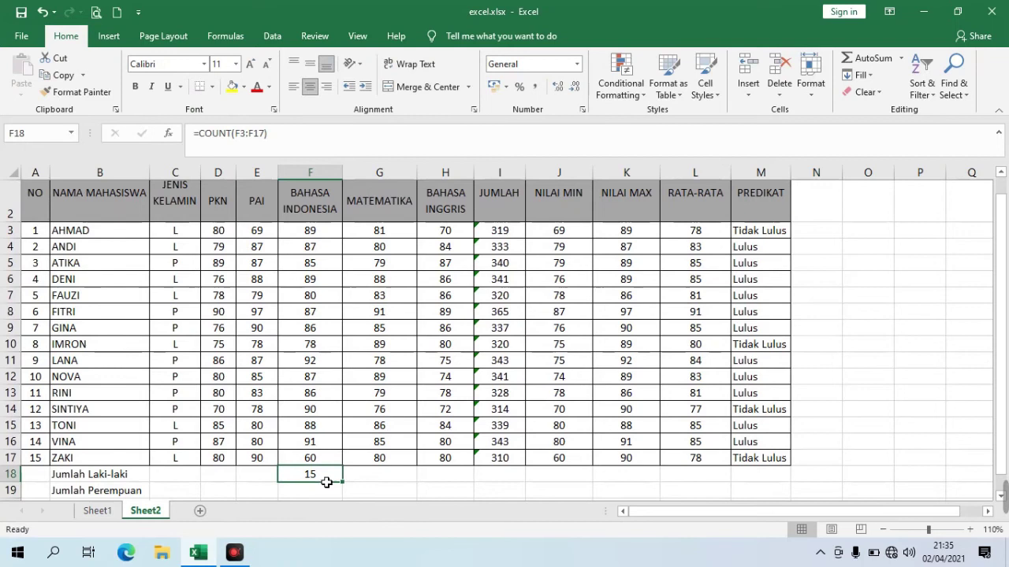
Clear the BAHASA INDONESIA score in F15 to test the count, and undo the deletion.
click(323, 428)
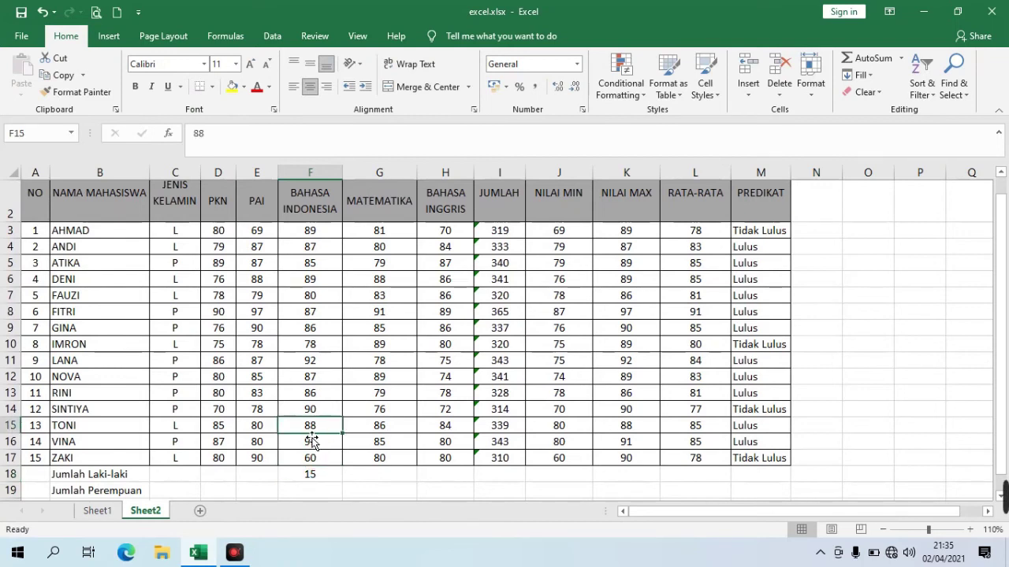
key(BackSpace)
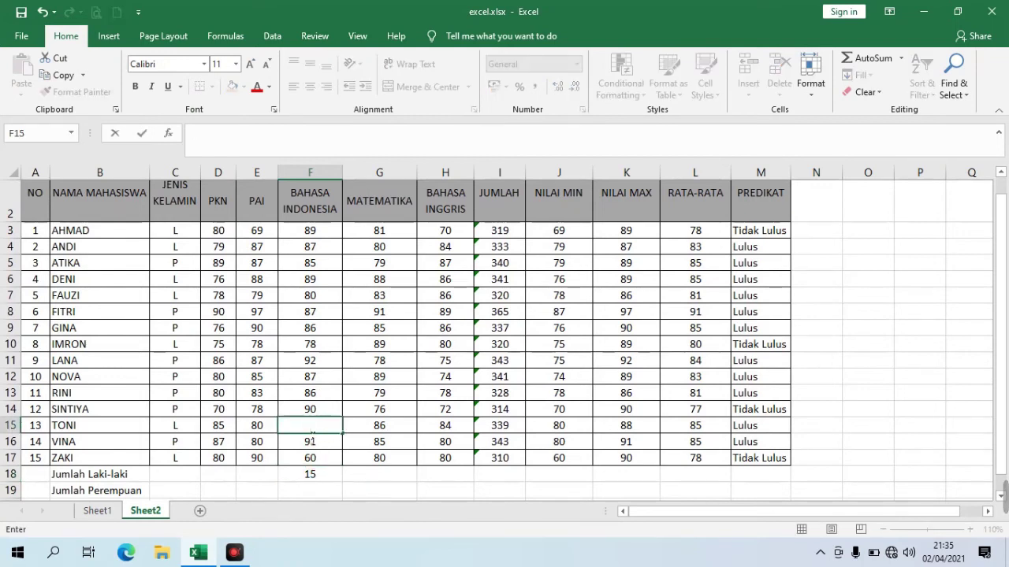
key(Return)
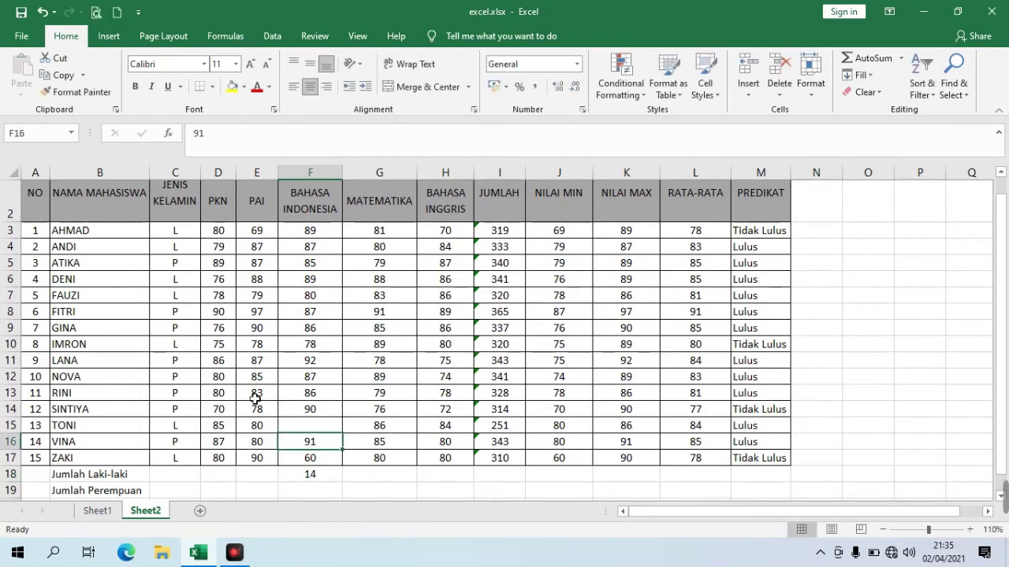
click(43, 11)
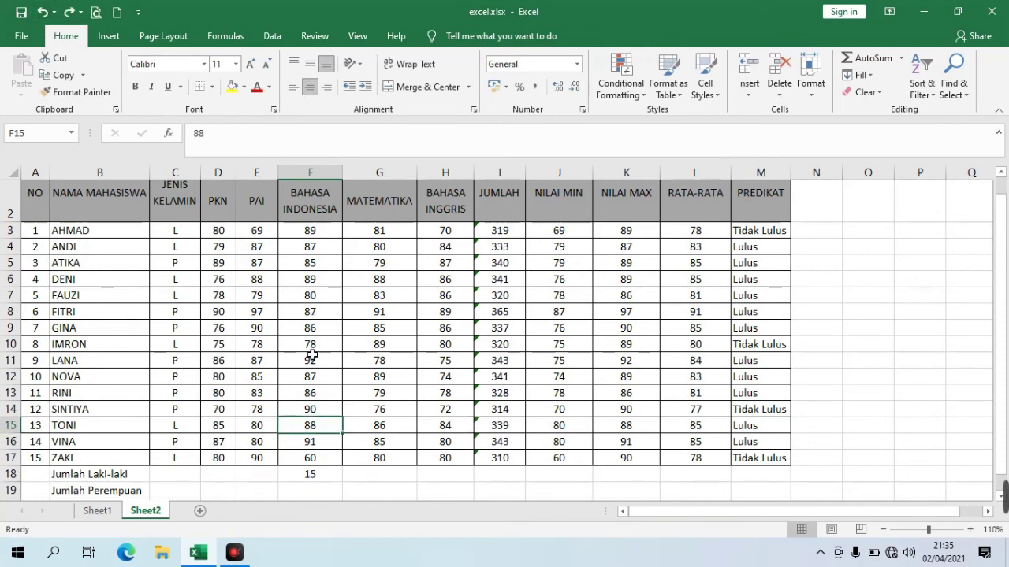
Clear the BAHASA INDONESIA score in F14 and check the count in F18.
click(314, 412)
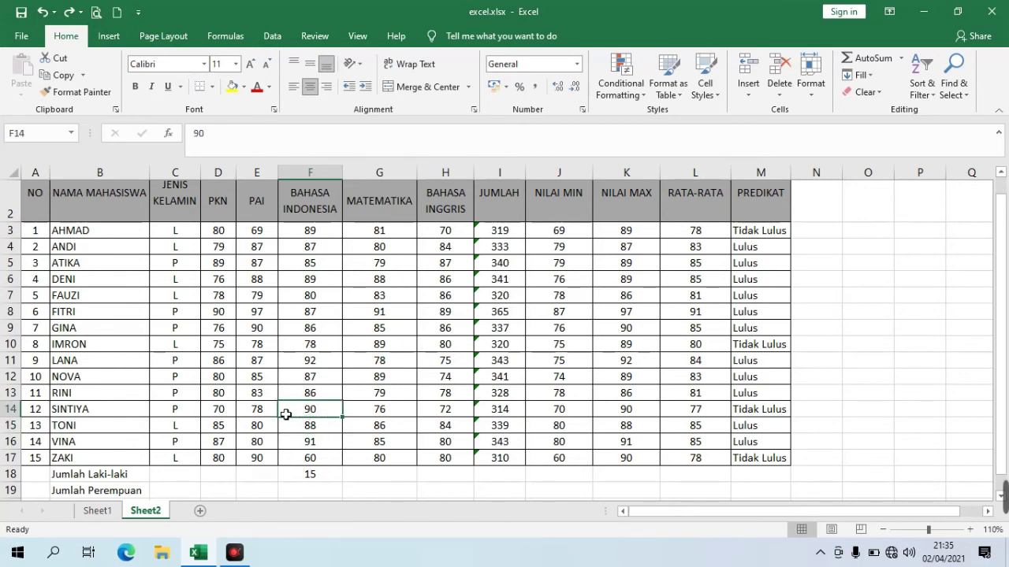
key(BackSpace)
key(Return)
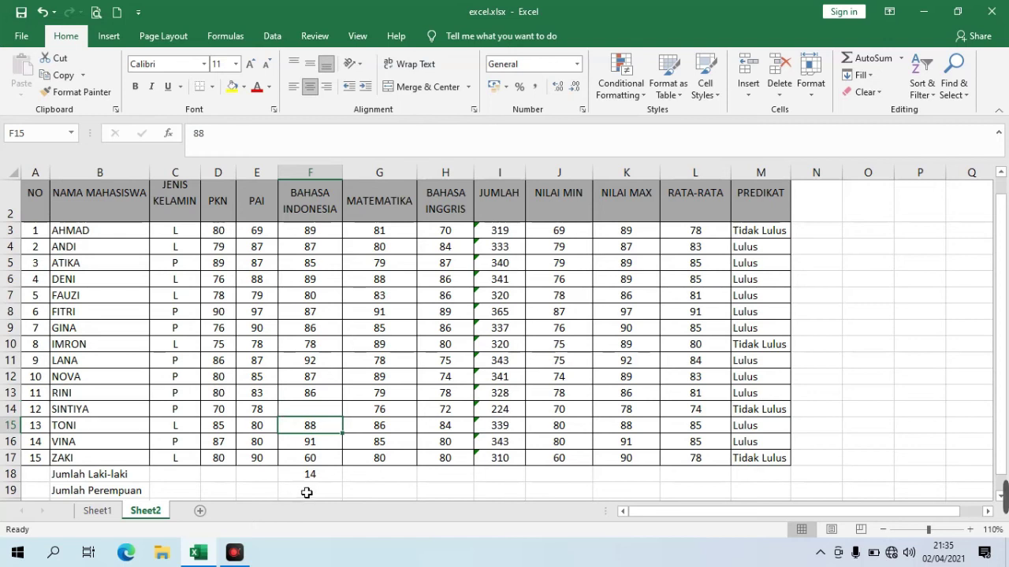
click(322, 415)
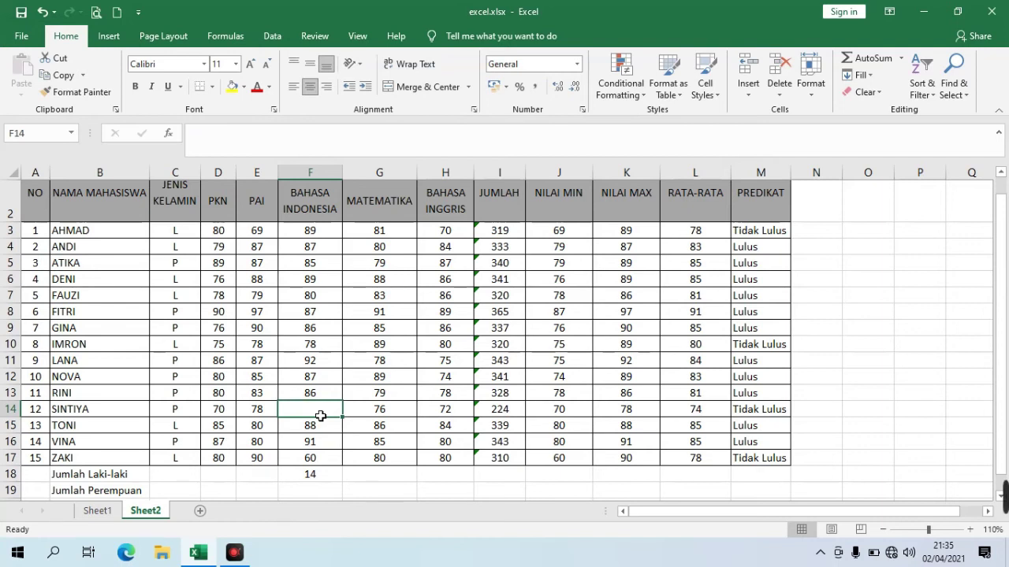
click(308, 474)
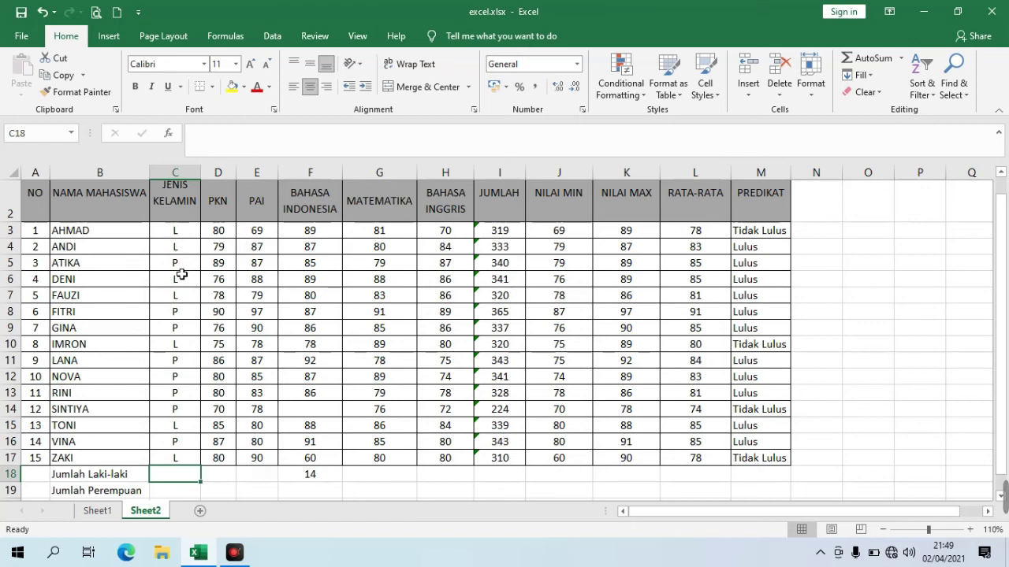
Check the JENIS KELAMIN codes in C3, C4 and C5.
click(181, 230)
click(183, 250)
click(175, 265)
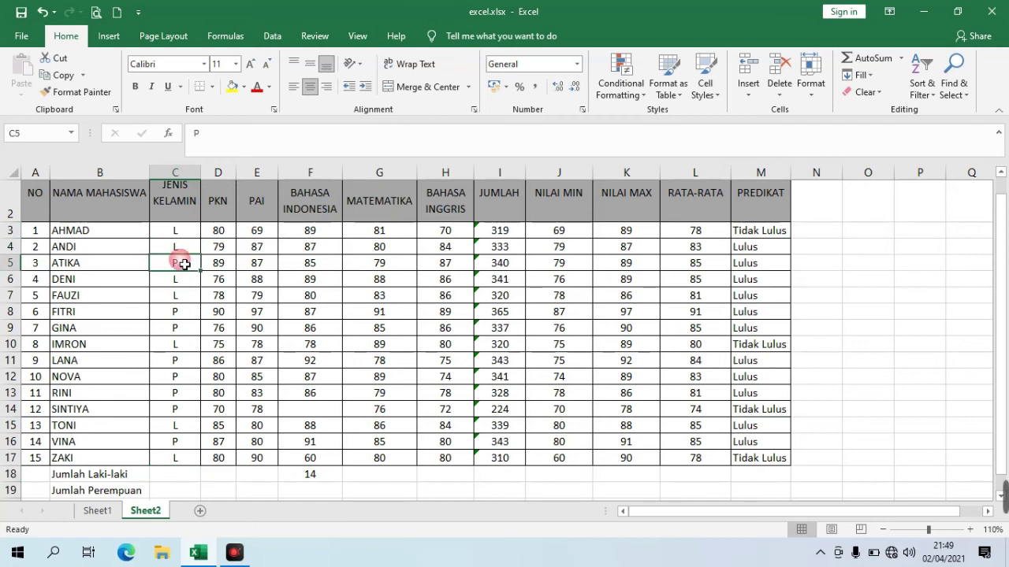
Enter =COUNTIF(C3:C17; "L") in C18 beside Jumlah Laki-laki to count the male students.
click(178, 476)
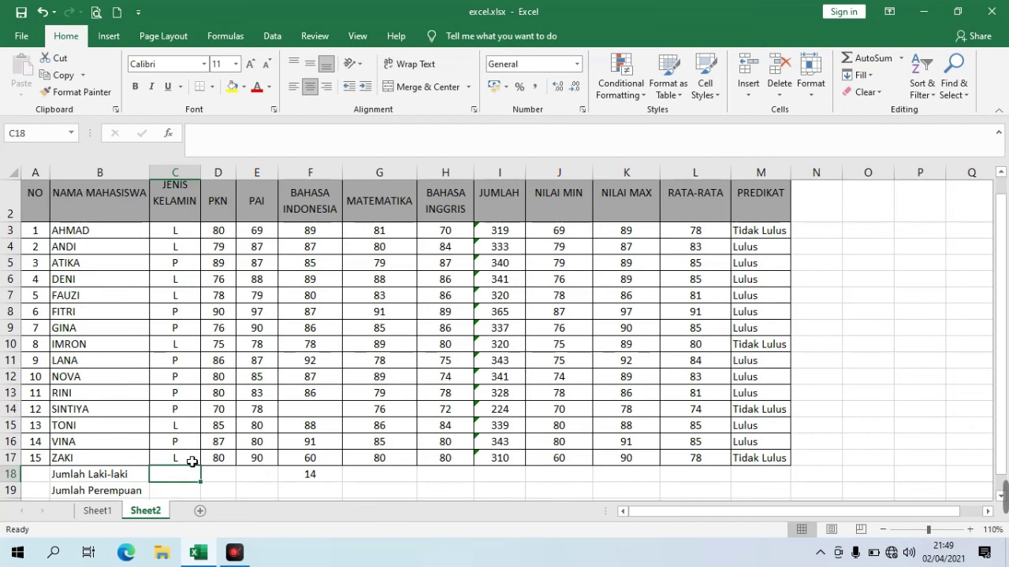
text(=)
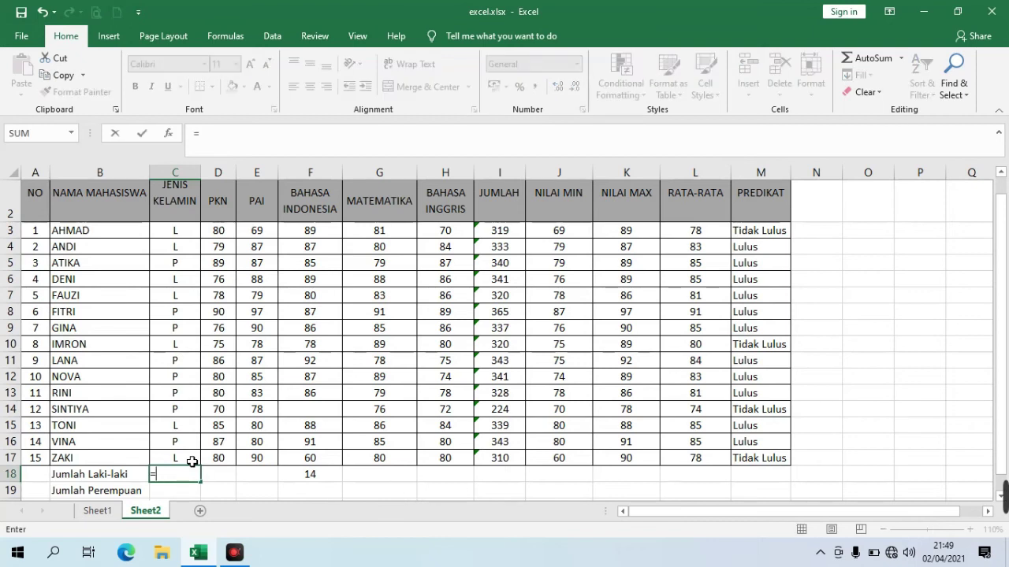
text(cou)
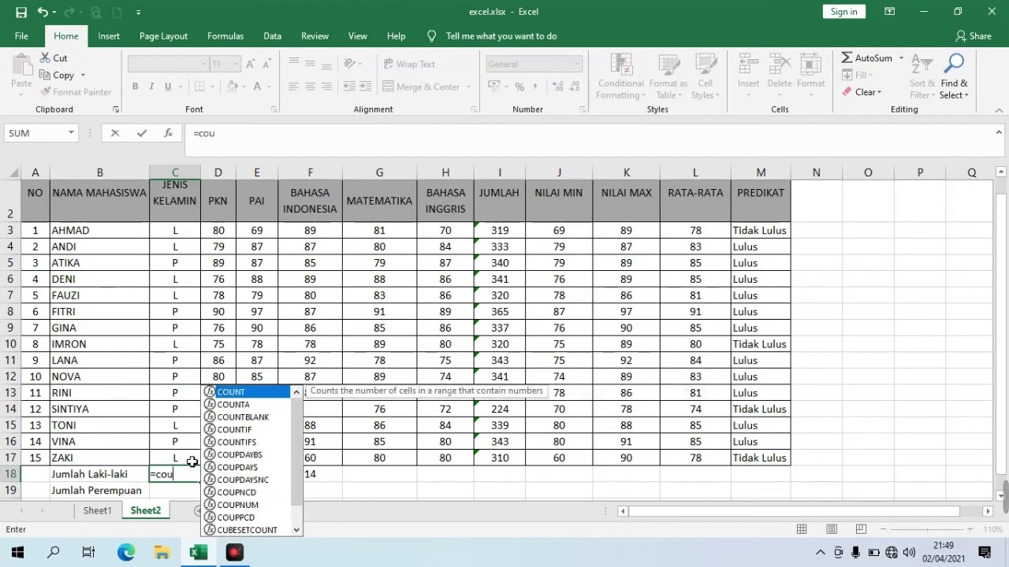
text(nt)
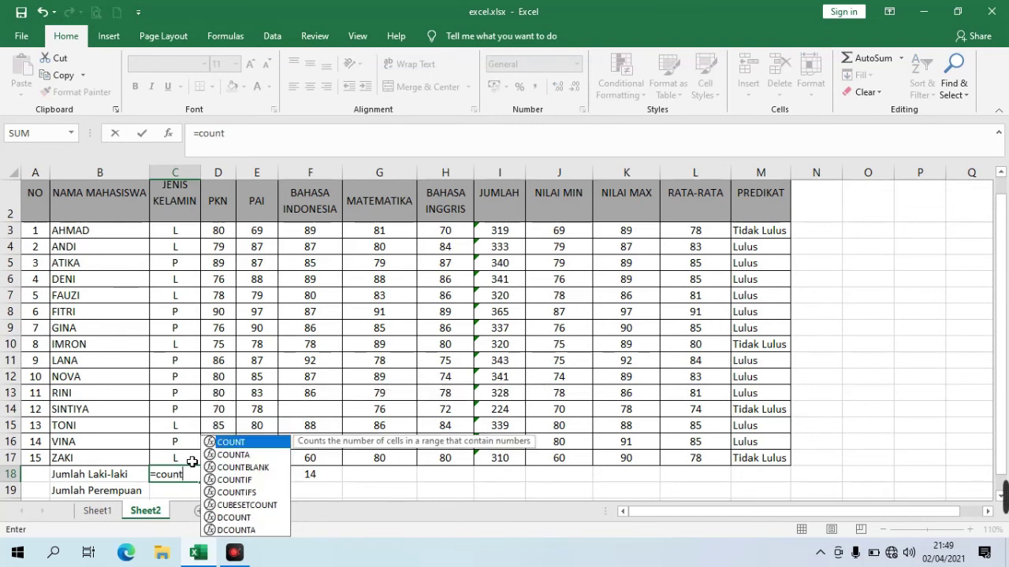
text(if)
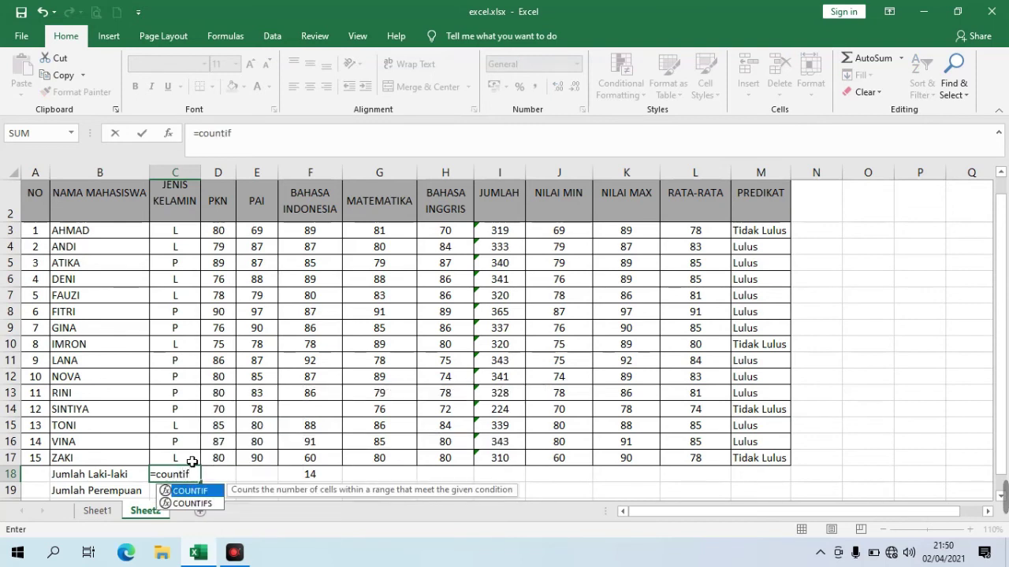
text(()
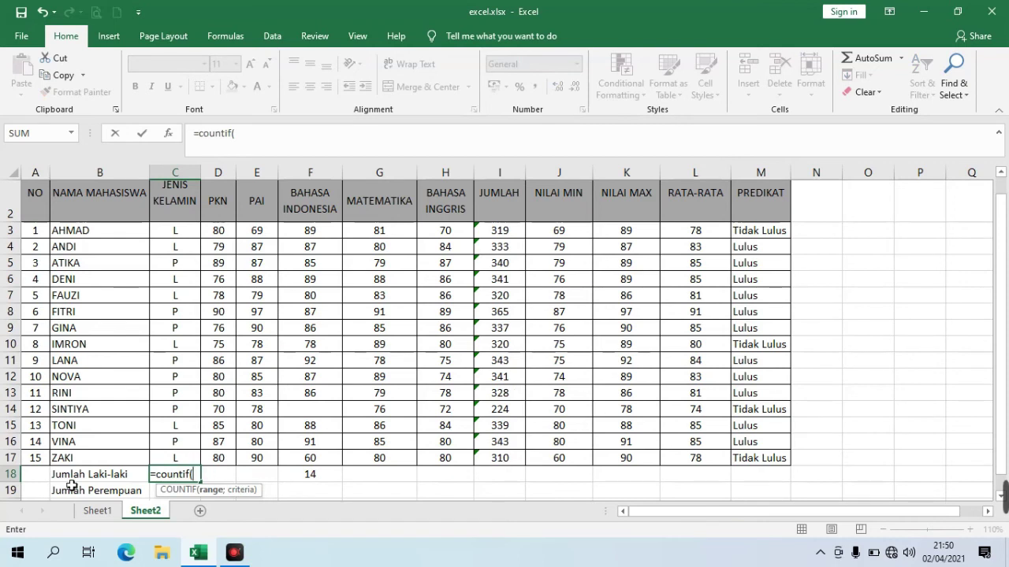
drag(177, 236, 189, 459)
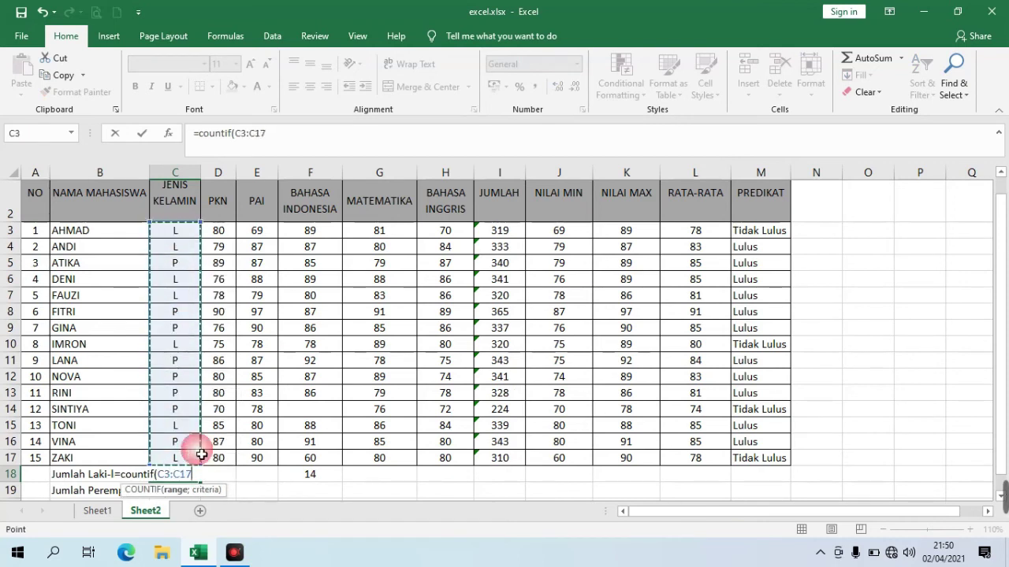
text(;)
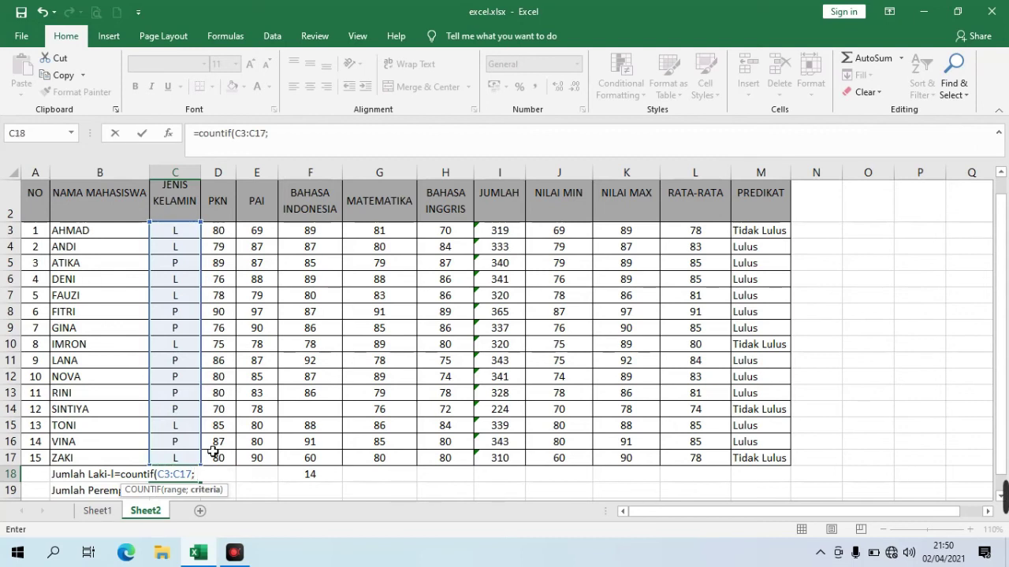
text( ")
text(L)
text(:)
text())
key(BackSpace)
key(BackSpace)
text("))
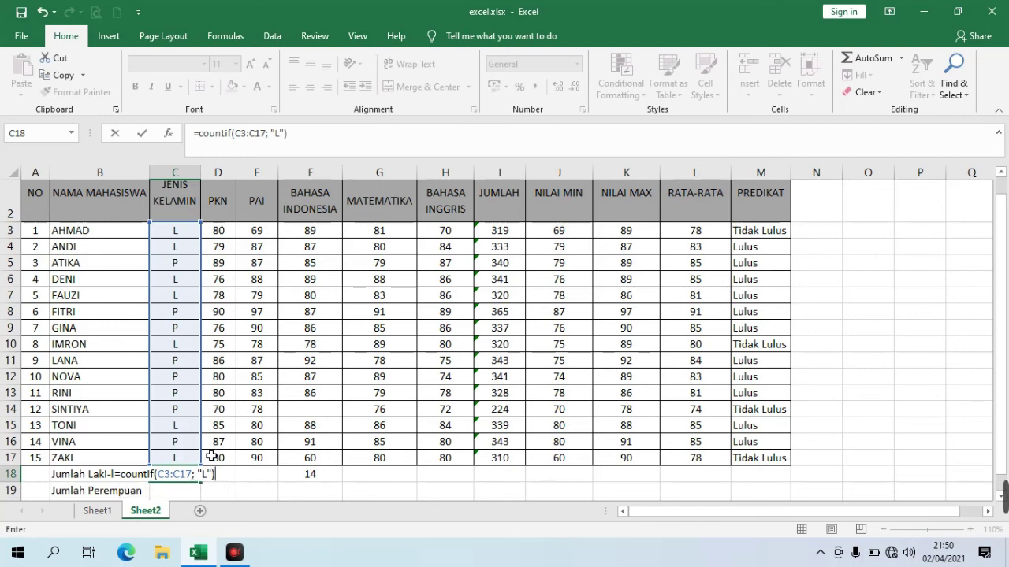
key(Return)
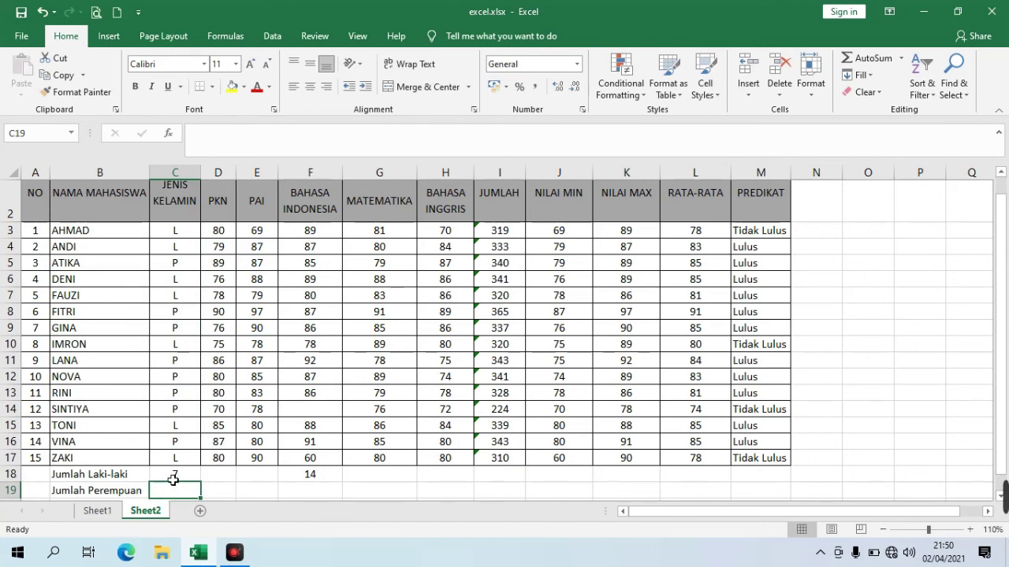
Fill the COUNTIF formula from C18 down to C19 beside Jumlah Perempuan and inspect the copied formula.
click(173, 479)
scroll(171, 477, down, 2)
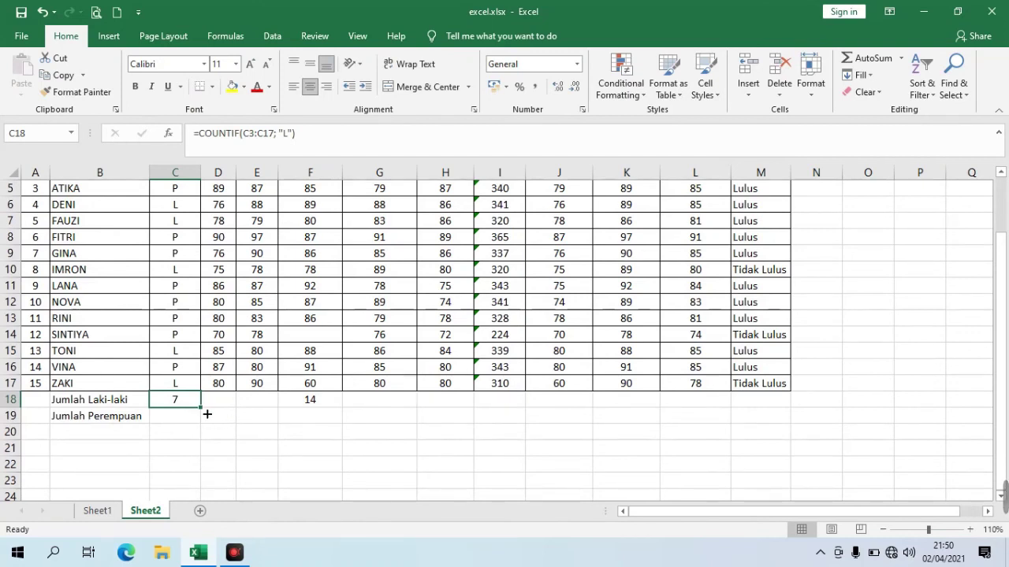
drag(207, 413, 202, 429)
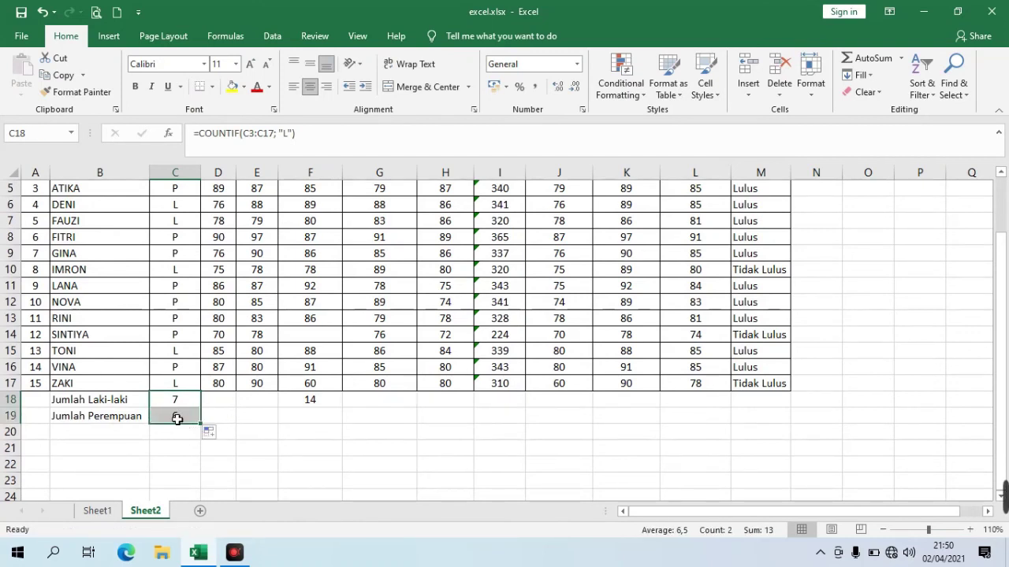
click(176, 418)
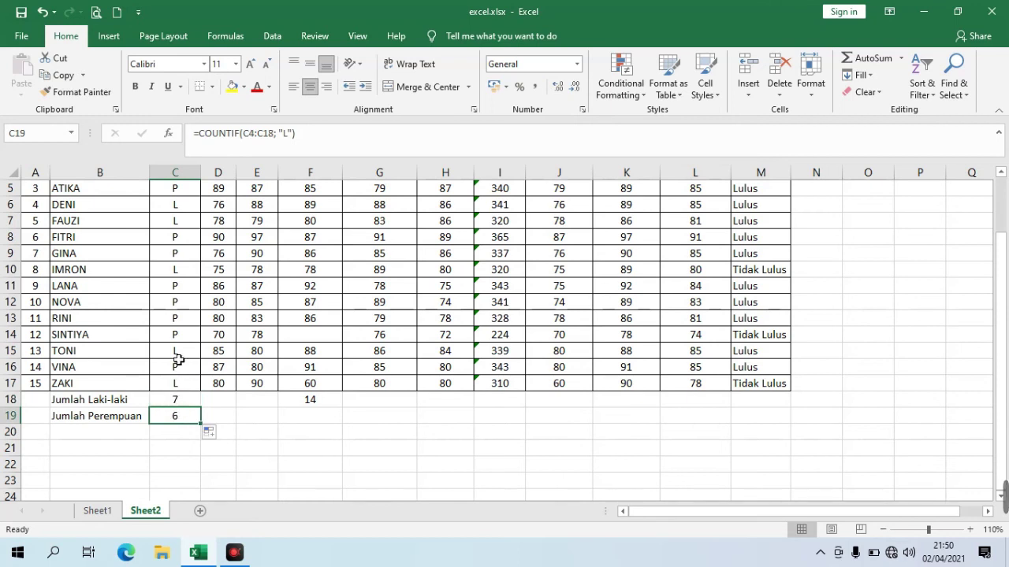
Change the COUNTIF criterion in C19 to "P" to count the female students, and check the formula.
click(298, 134)
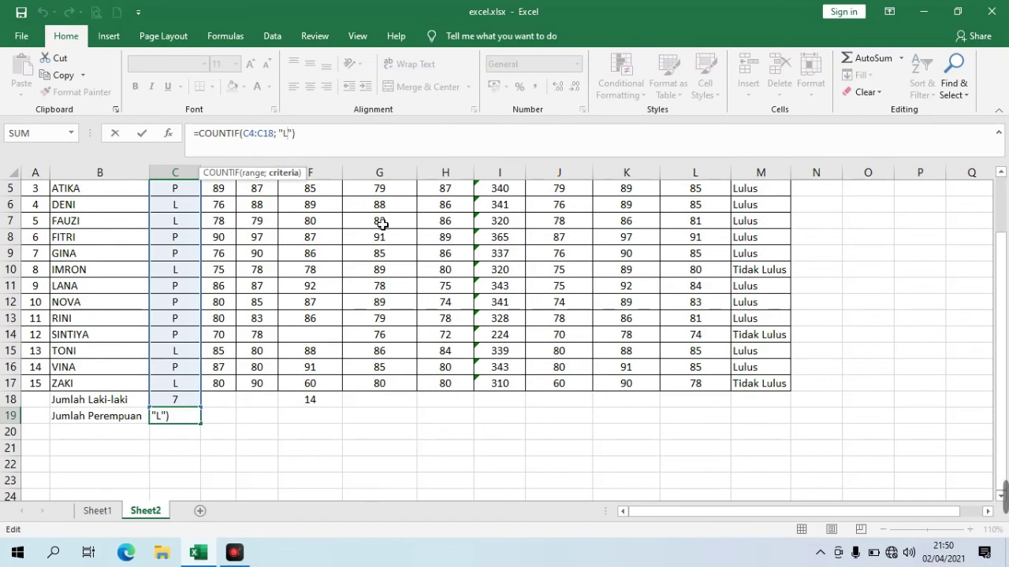
key(BackSpace)
text(P)
key(Return)
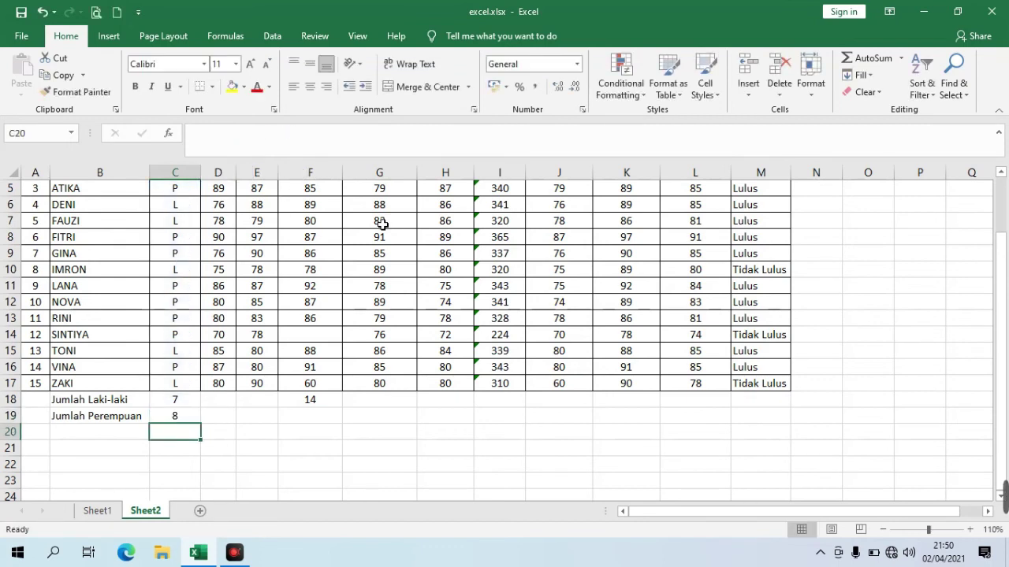
click(172, 413)
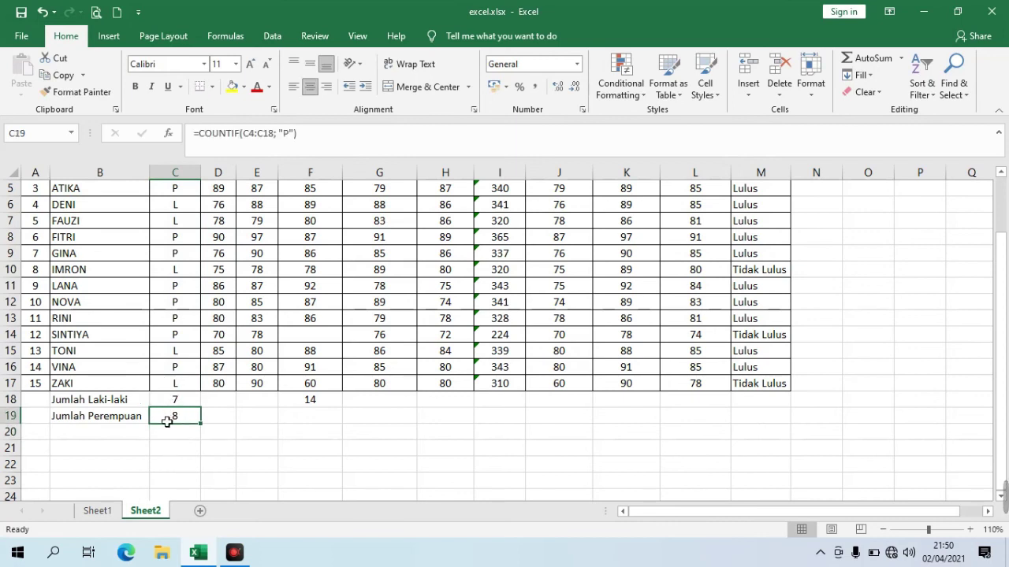
Add the labels Lulus in B20 and Tidak Lulus in B21 below Jumlah Perempuan.
click(96, 446)
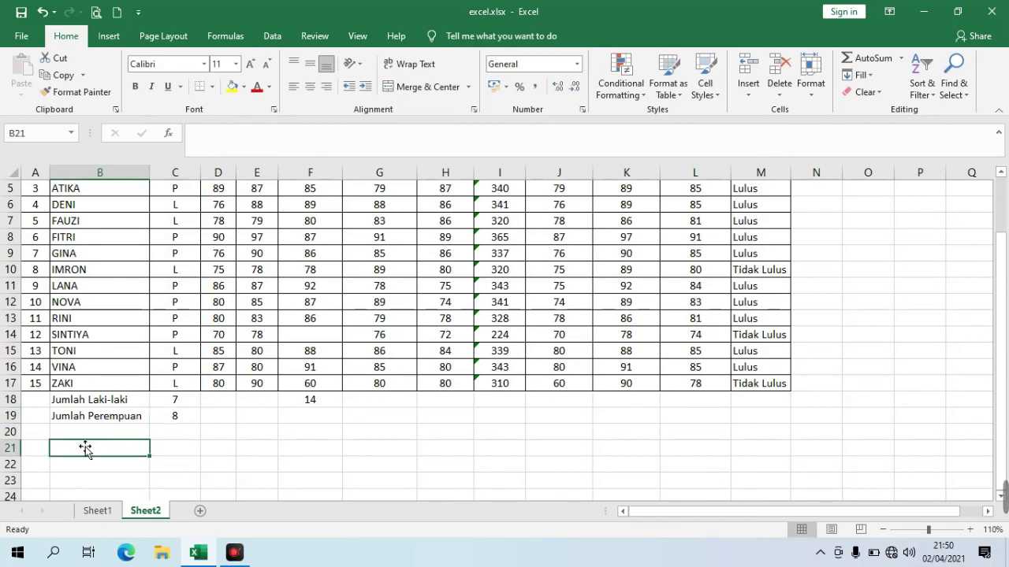
click(98, 432)
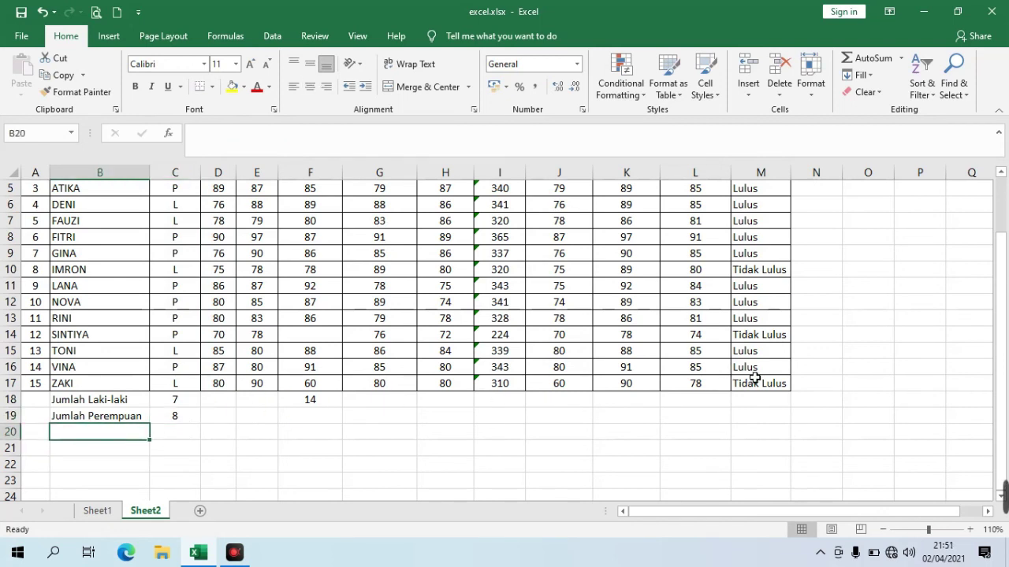
text(Lulus)
key(Return)
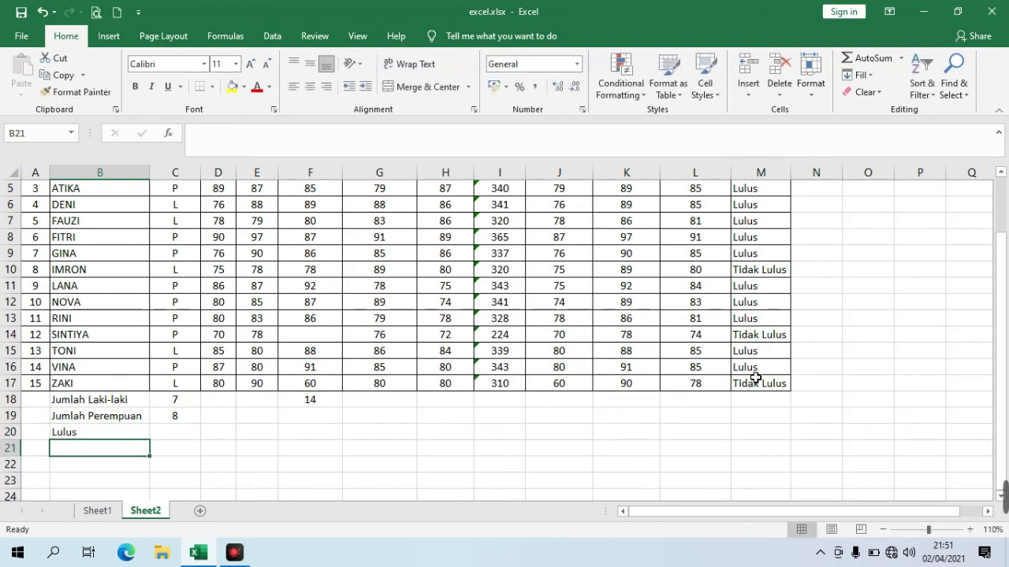
text(Tidak Lulus)
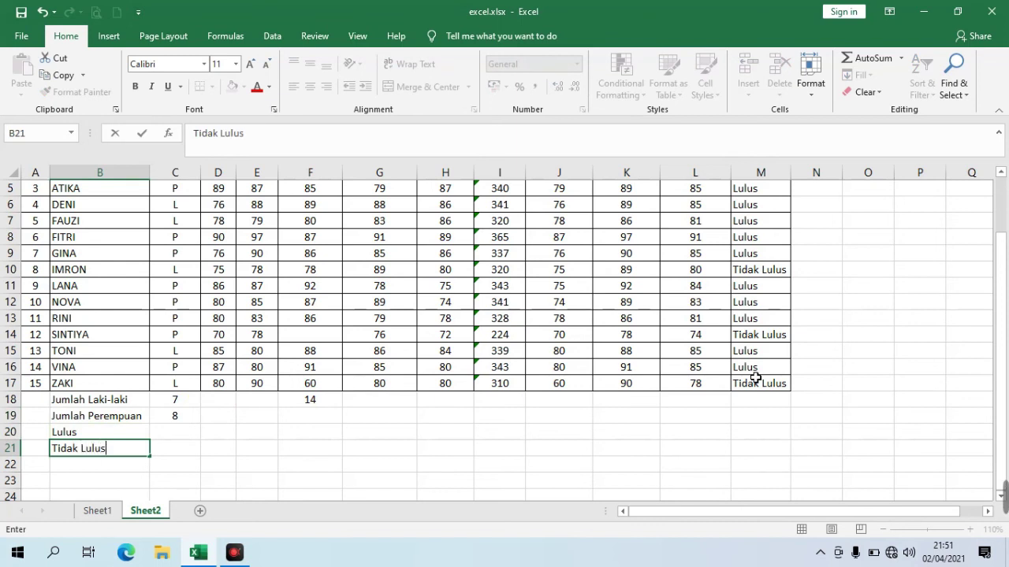
key(Return)
Enter =COUNTIF(M3:M17; "Lulus") in C20 to count the students who passed.
click(175, 417)
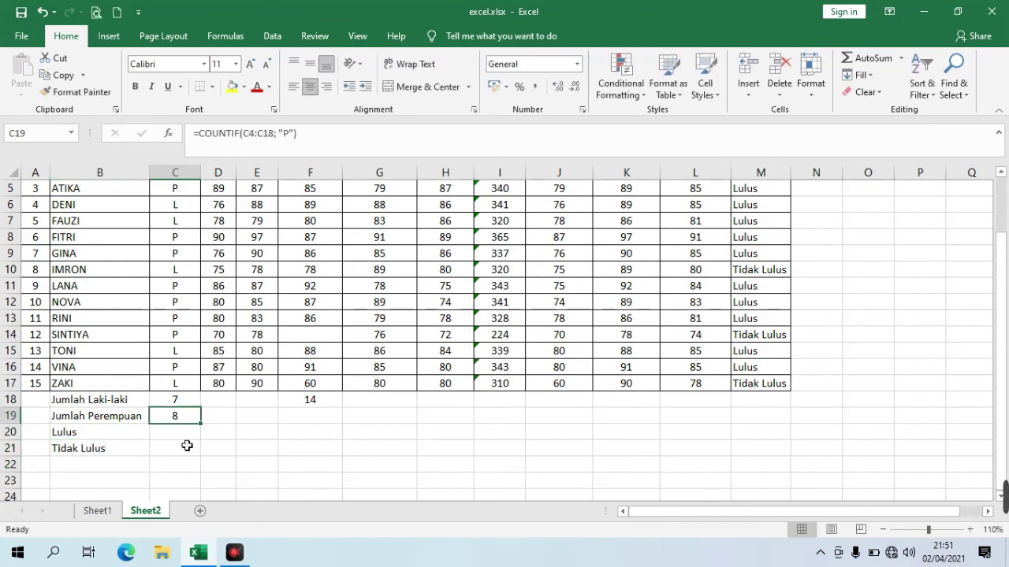
click(174, 433)
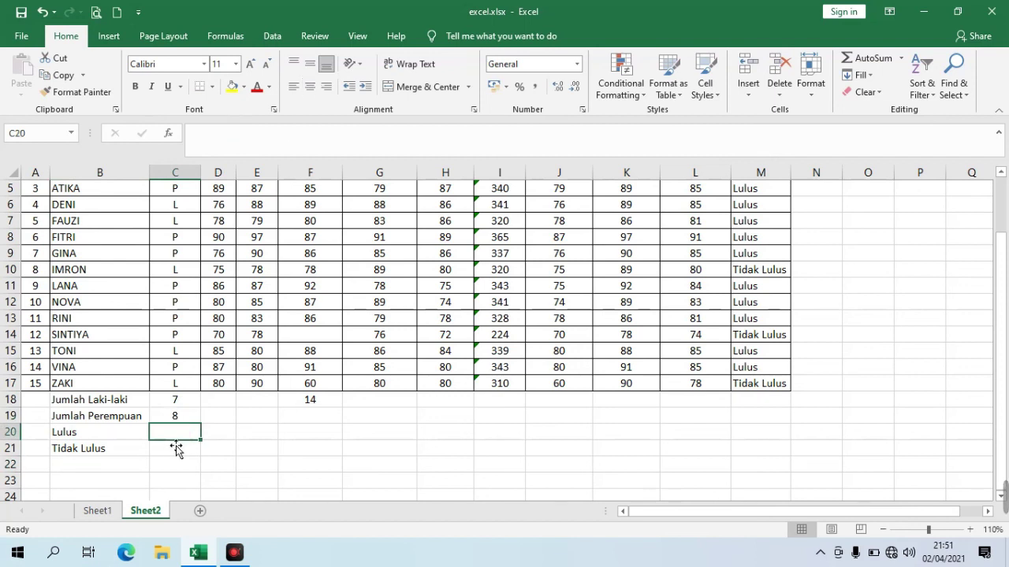
text(=counti)
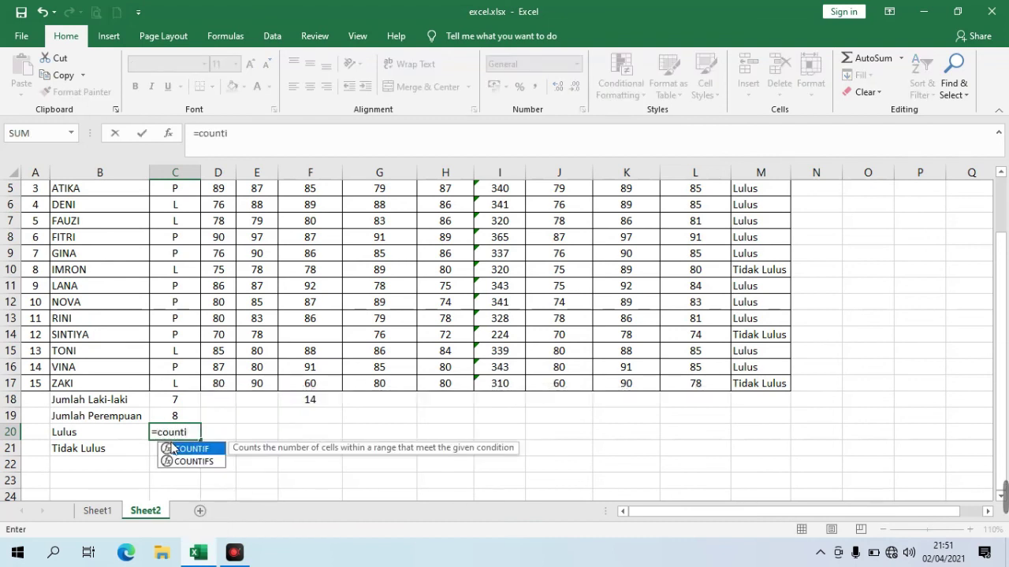
text(f()
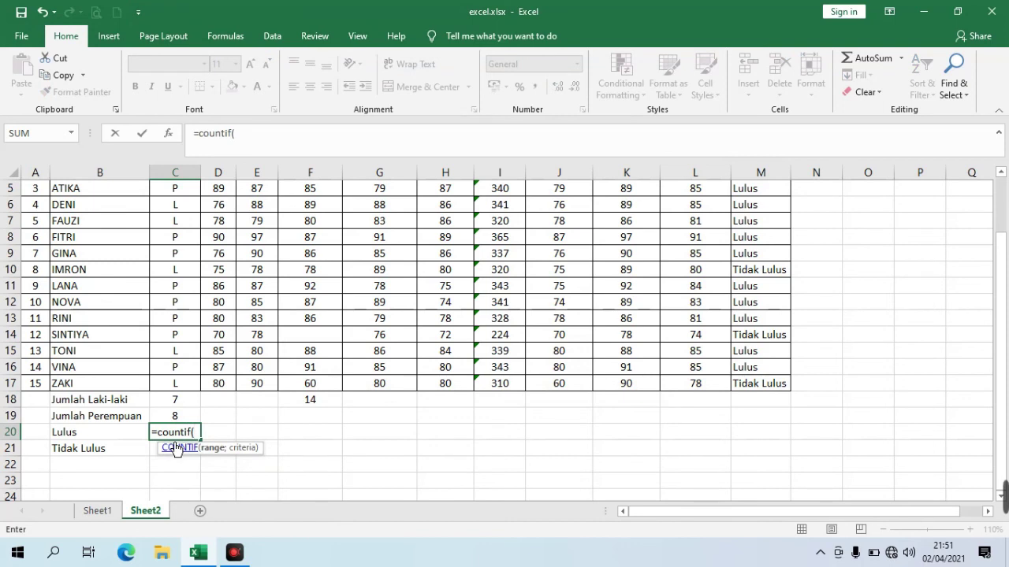
scroll(772, 378, up, 2)
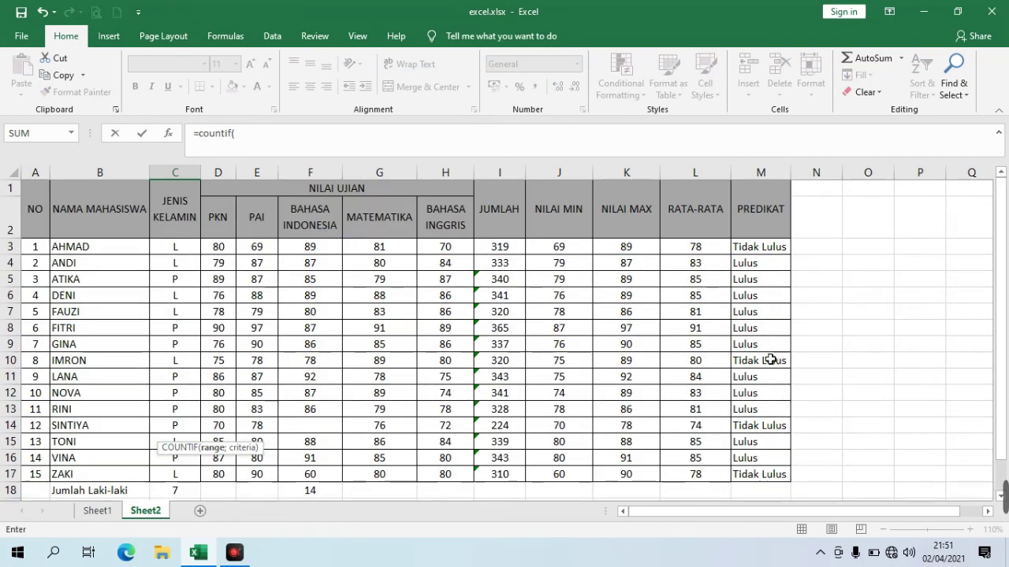
drag(761, 250, 767, 473)
scroll(685, 401, down, 2)
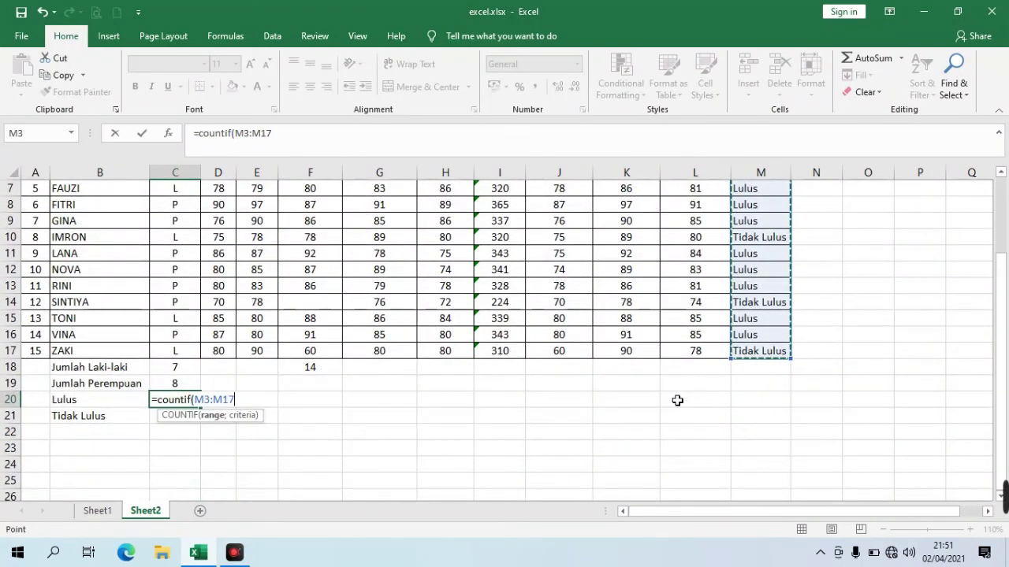
text(; "Lulus)
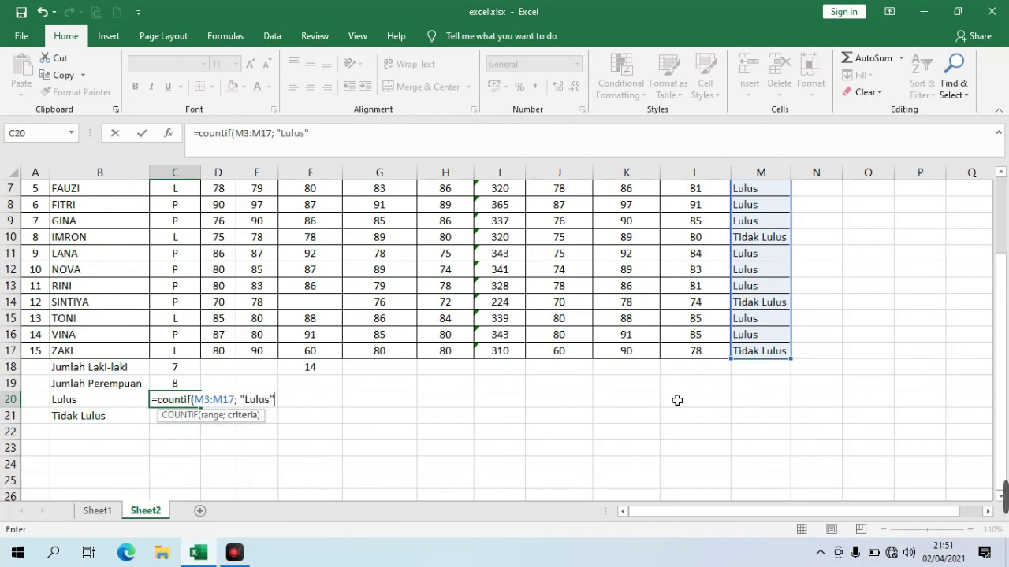
text())
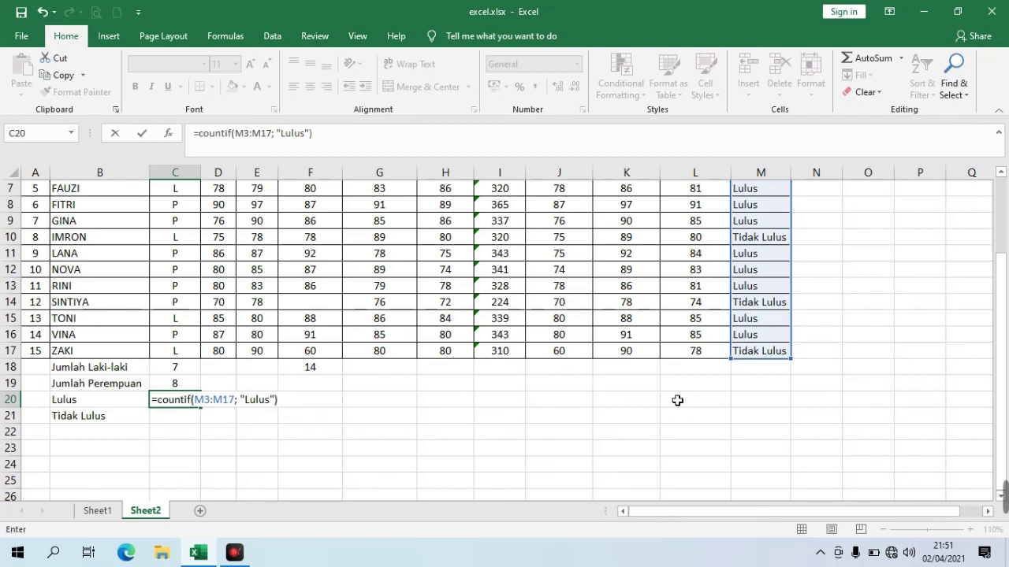
key(Return)
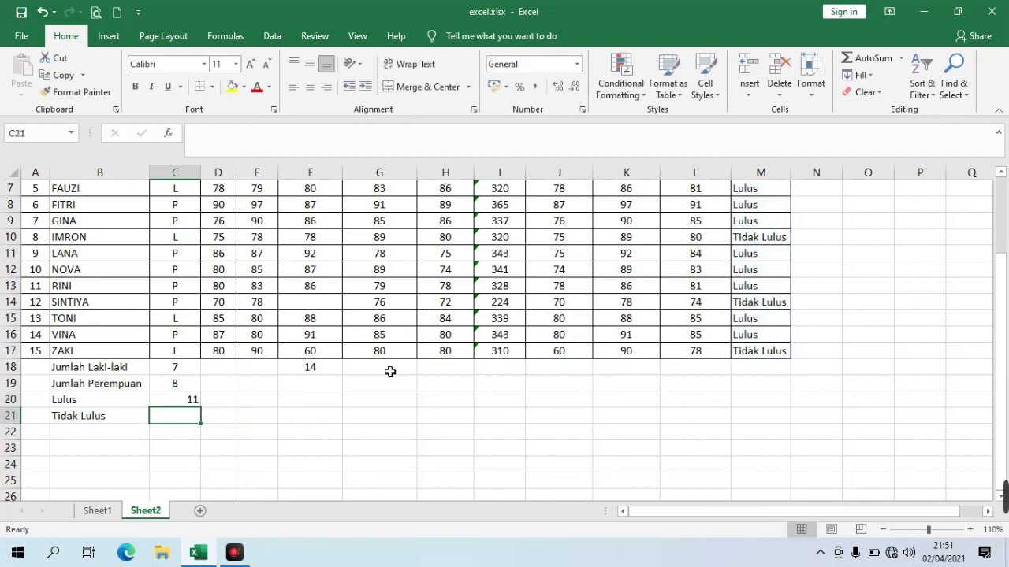
Fill the COUNTIF formula from C20 down to C21 and change the copy's criterion to "Tidak Lulus".
click(170, 400)
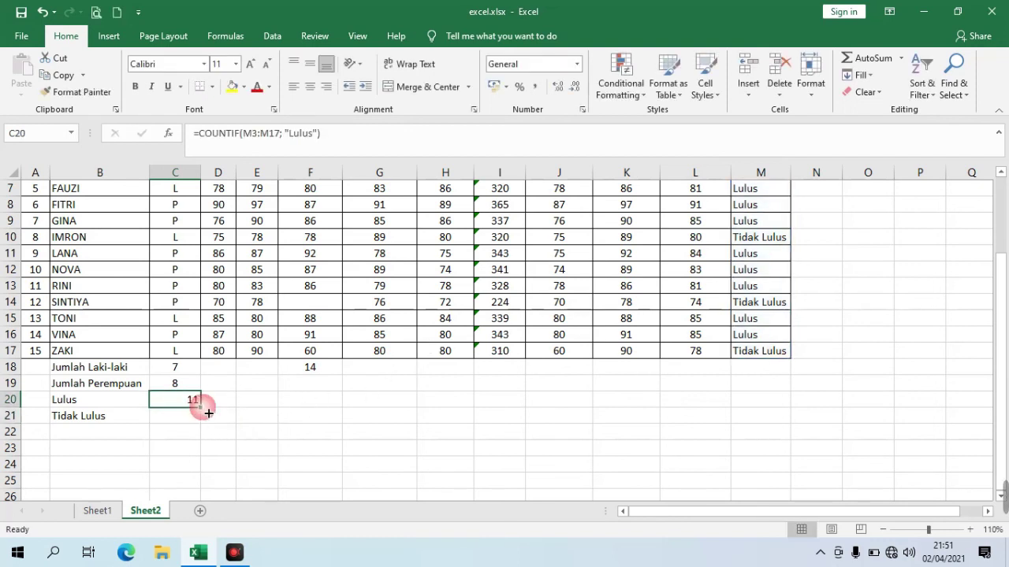
drag(203, 412, 200, 428)
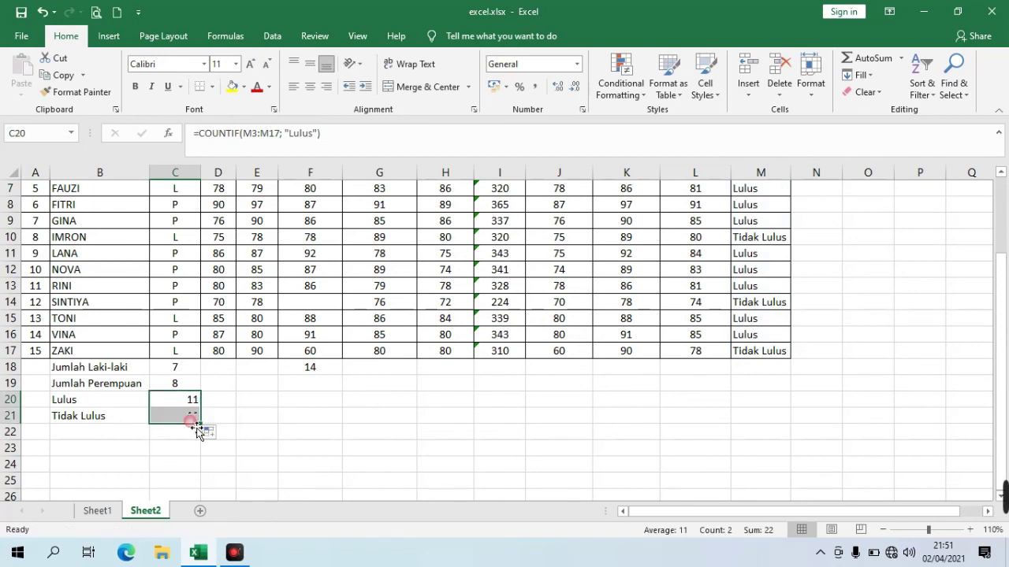
click(174, 415)
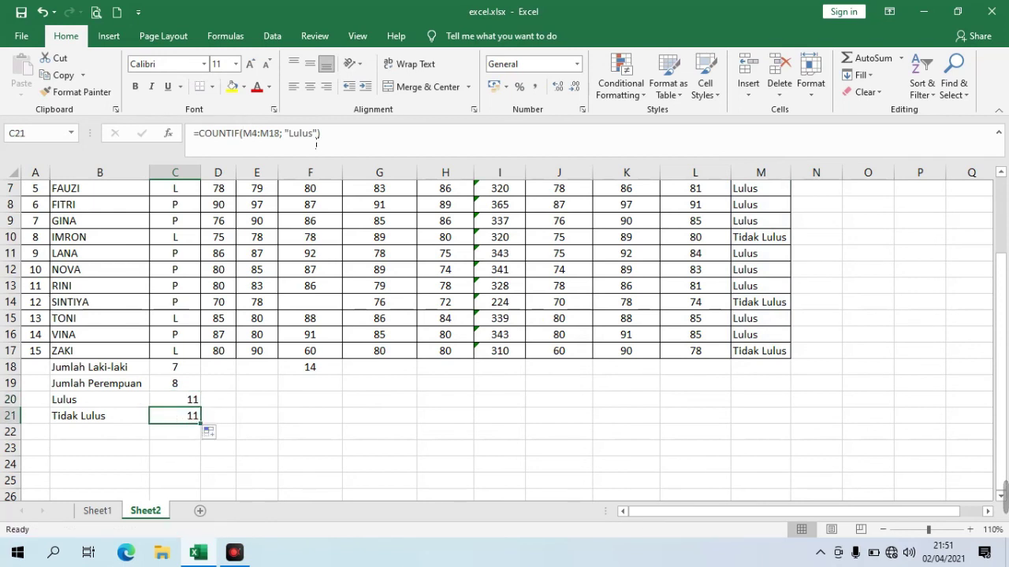
click(292, 144)
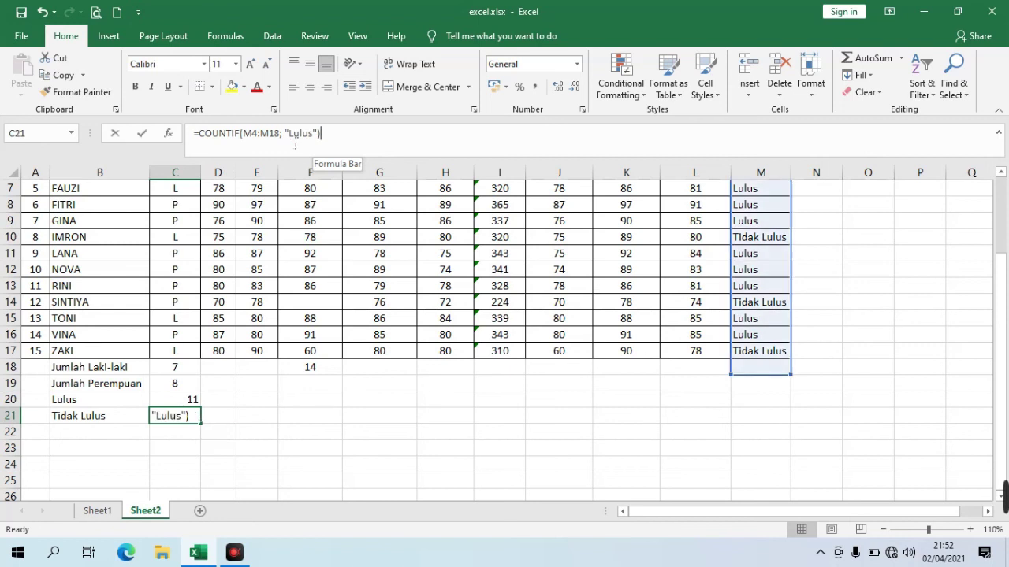
text(Tidak)
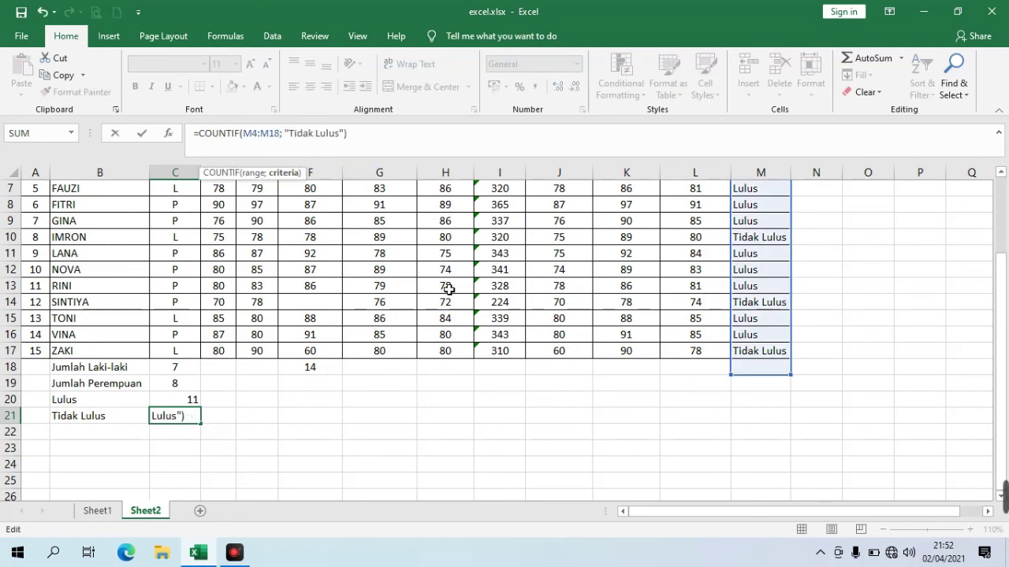
key(Return)
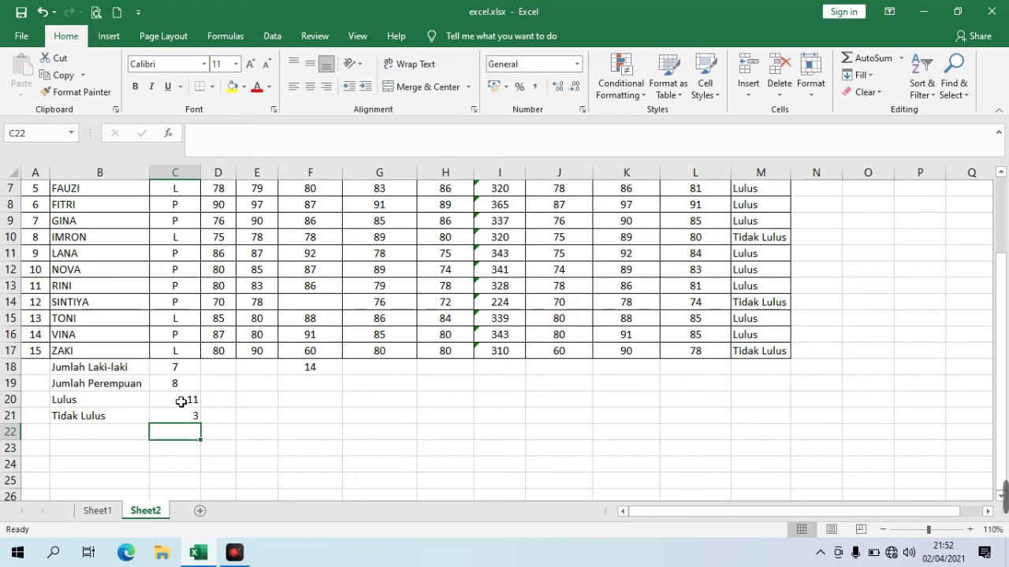
Center the Lulus and Tidak Lulus counts in C20:C21 horizontally.
drag(182, 399, 179, 417)
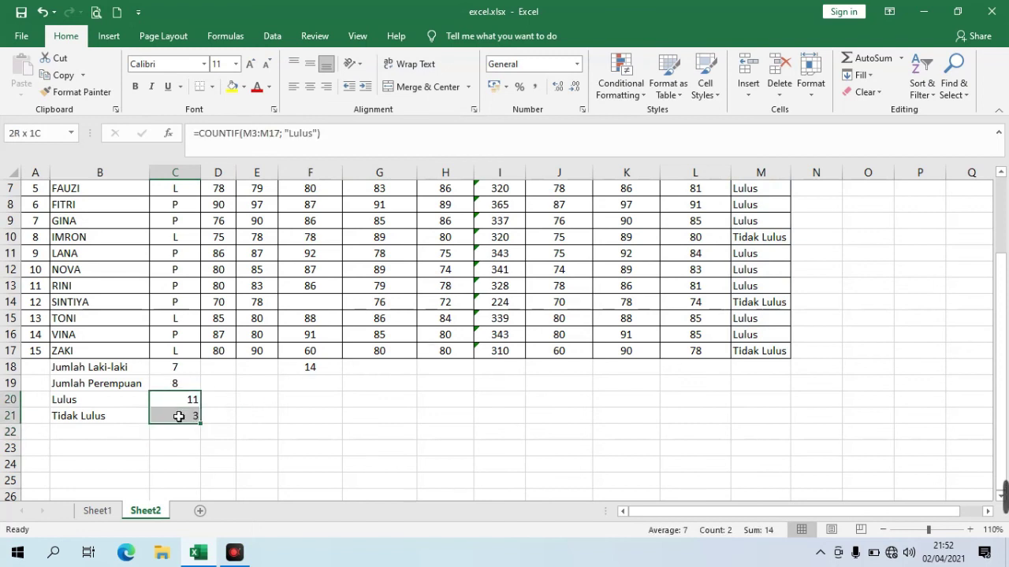
click(309, 87)
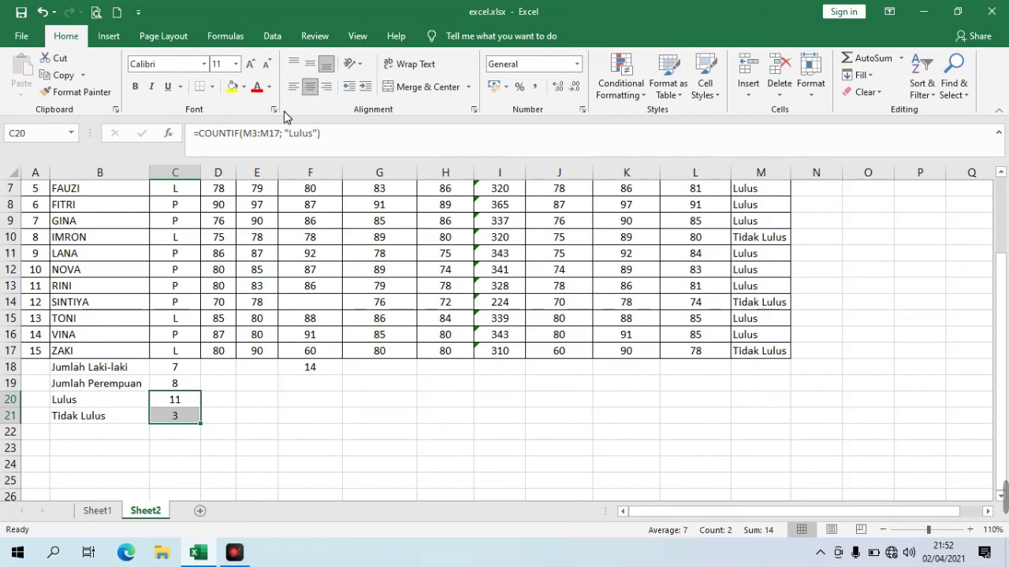